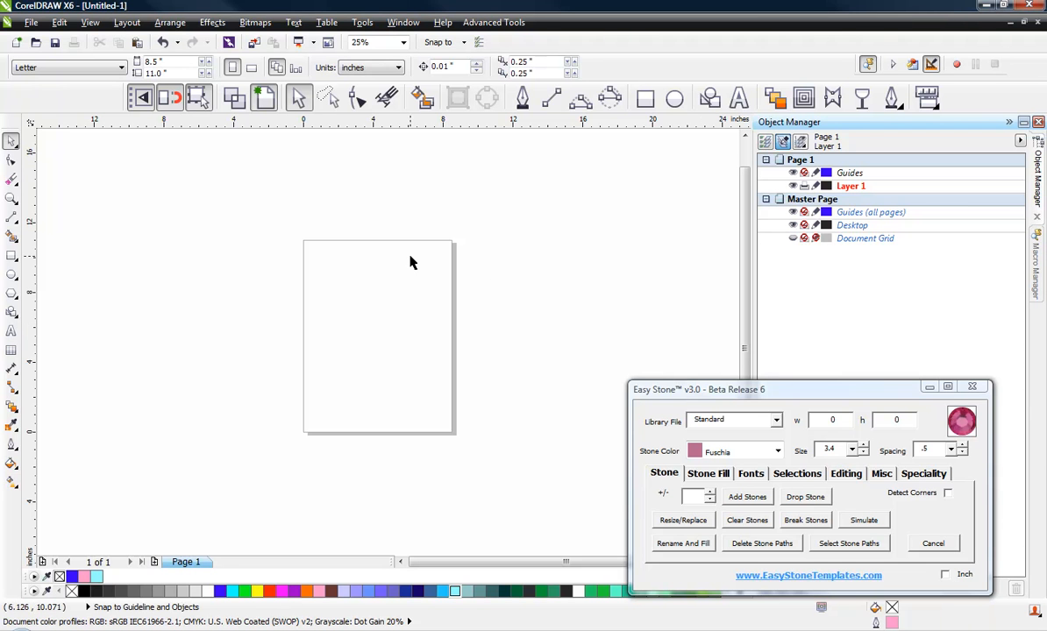
Open the Easy Stone Font Manager and start a font layout to place the full character set on the page
scroll(413, 263, down, 1)
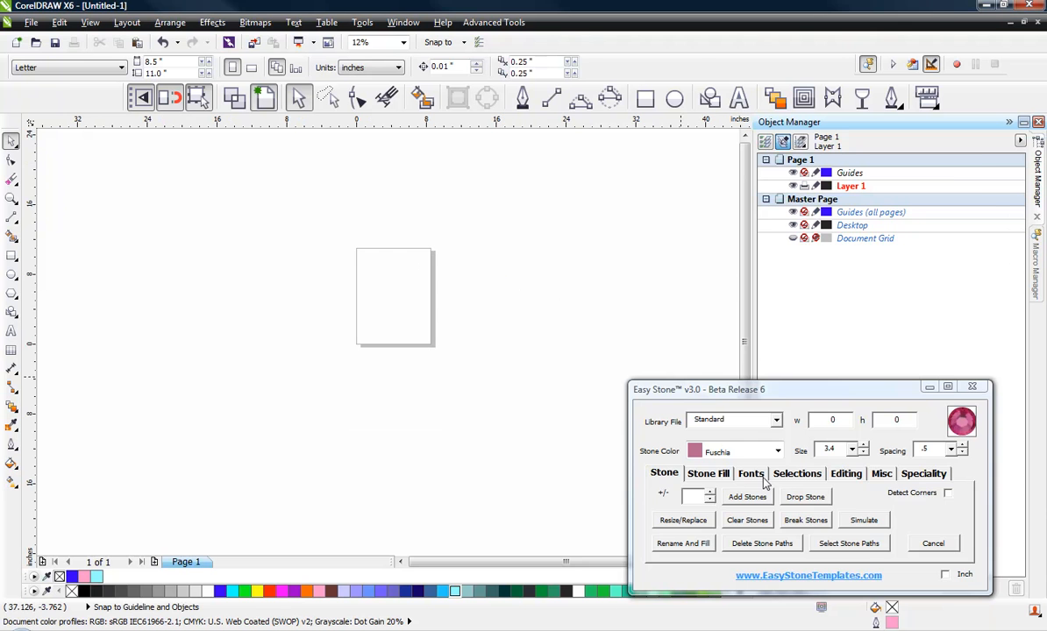
click(752, 474)
click(729, 500)
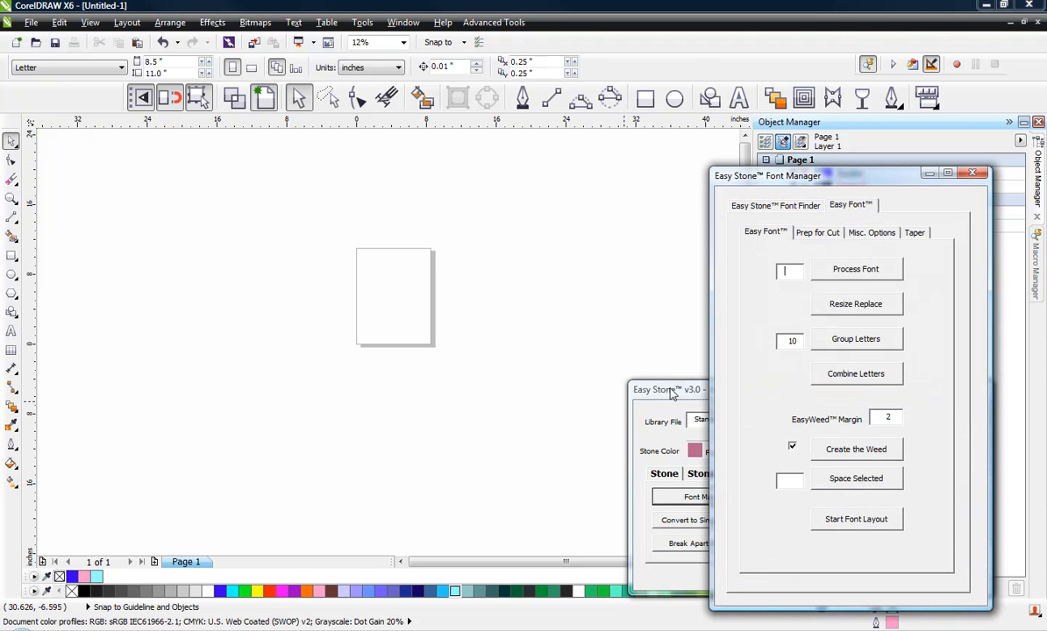
click(855, 522)
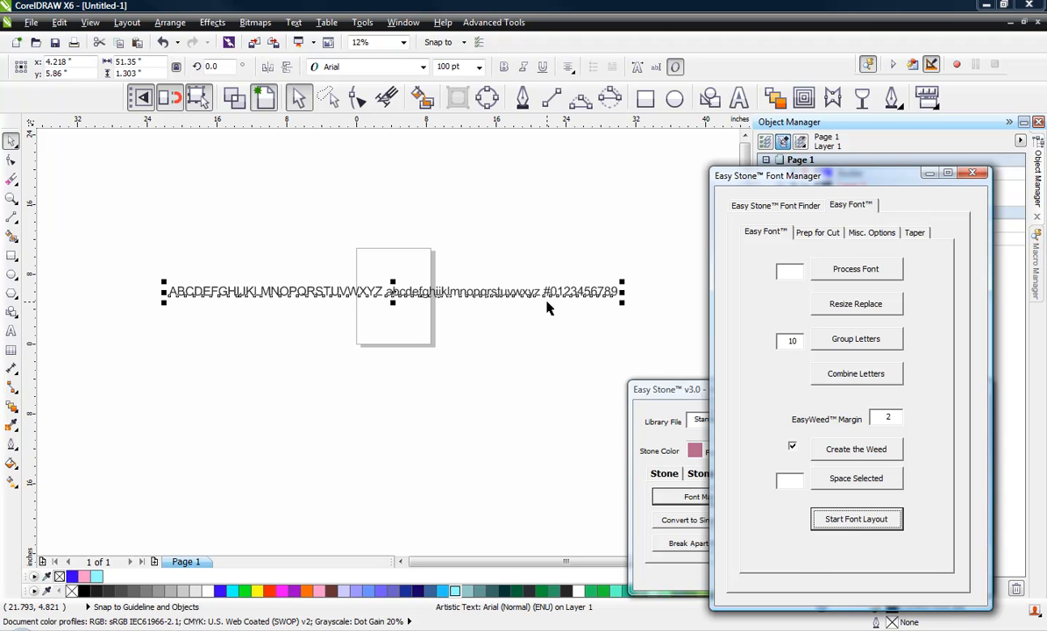
Find fonts starting with TRW in the Font Finder and apply TRW 116 Zebra RF4 to the character set
click(767, 208)
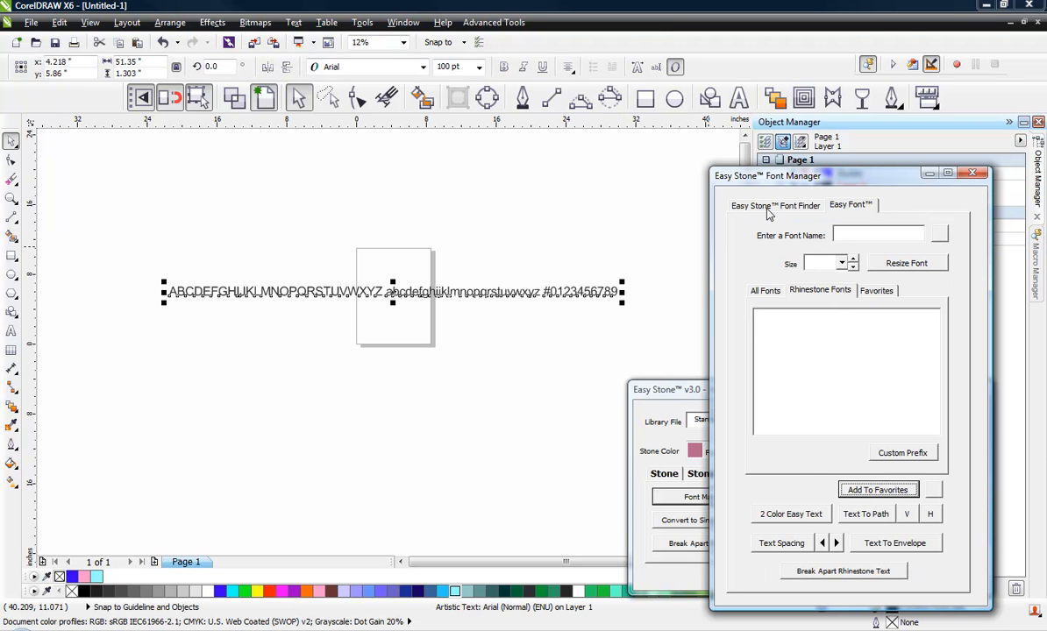
click(848, 237)
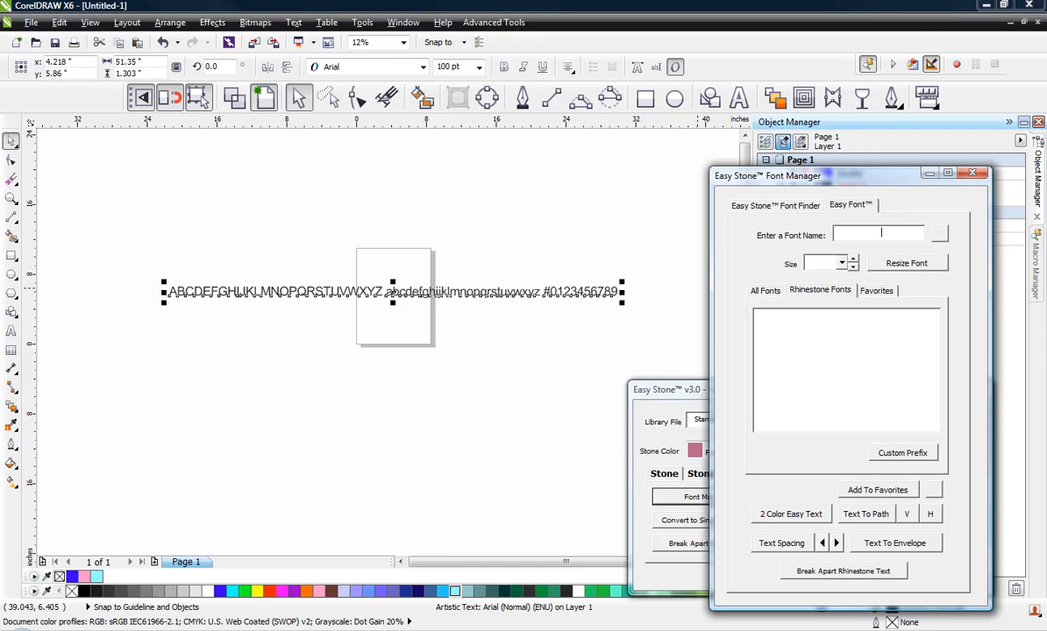
text(TRW)
click(788, 317)
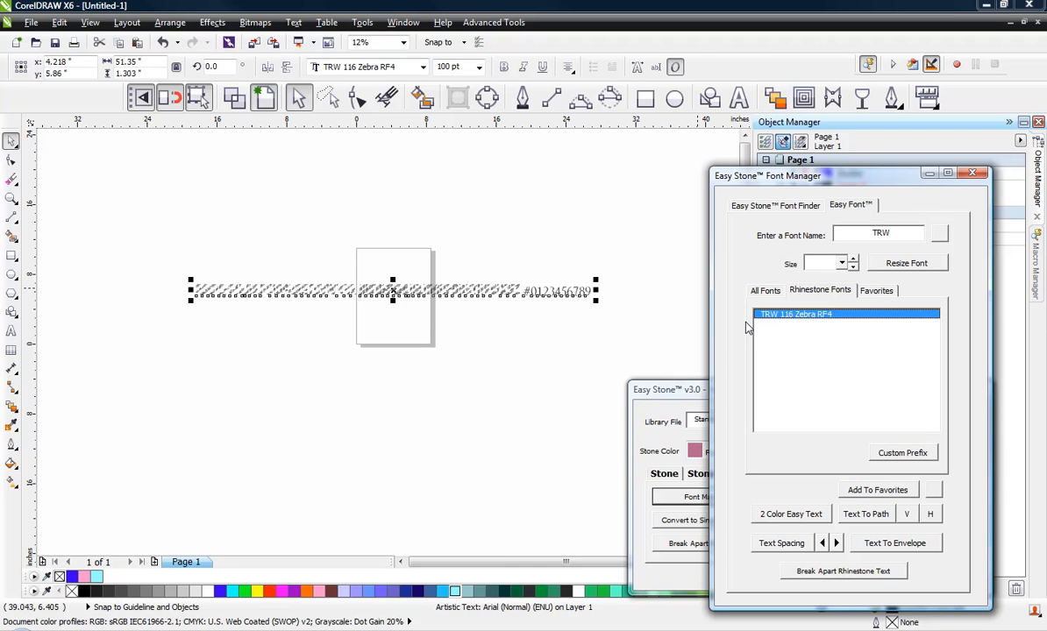
Delete the lowercase letters, the # sign and the digits from the text, keeping only the uppercase alphabet
click(553, 313)
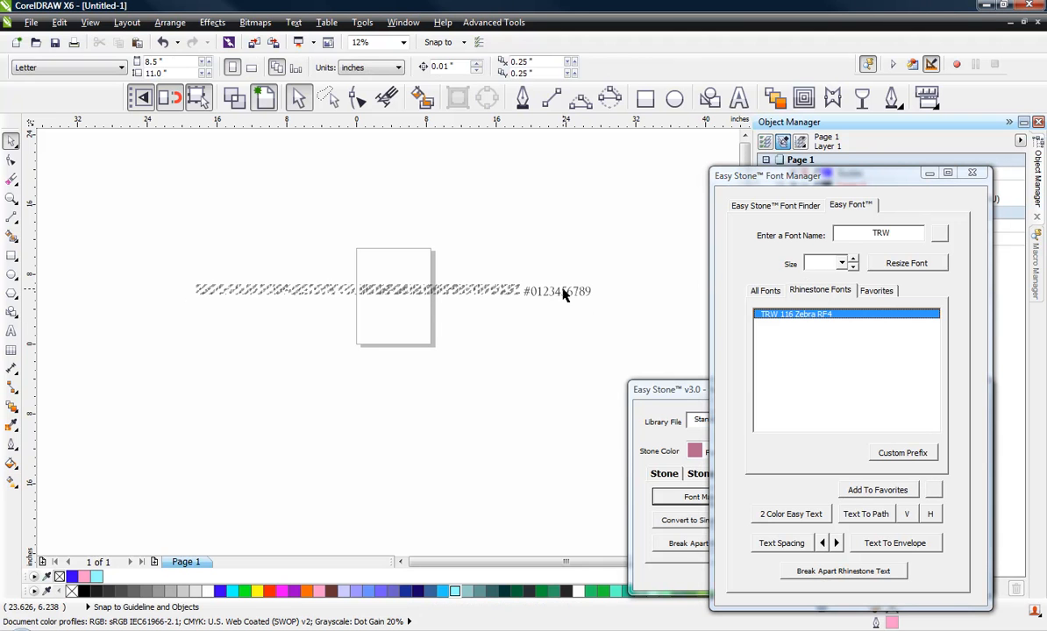
scroll(564, 296, up, 2)
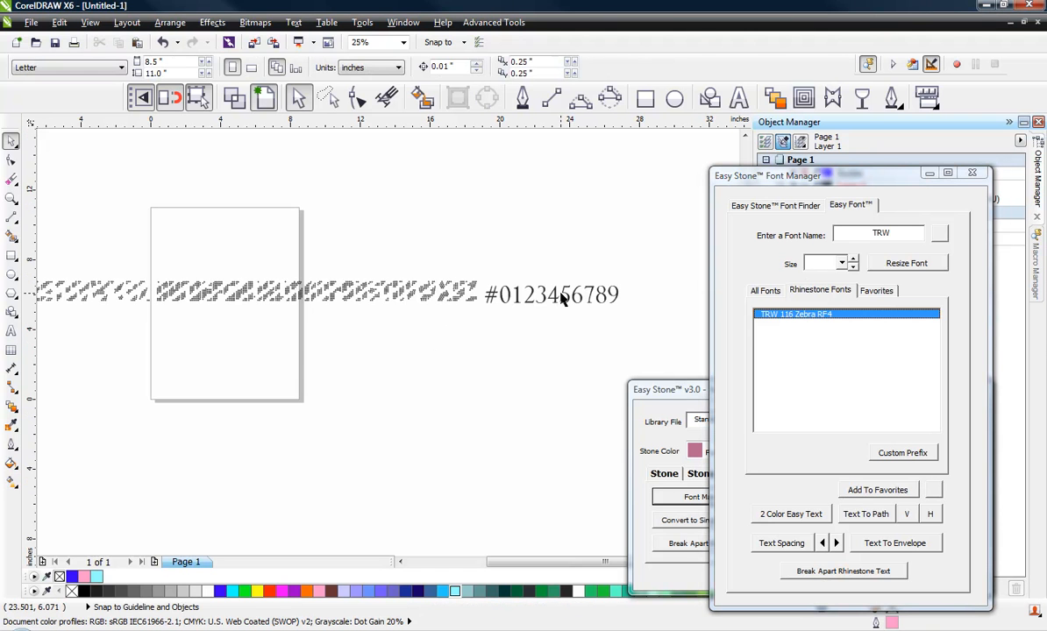
double_click(565, 298)
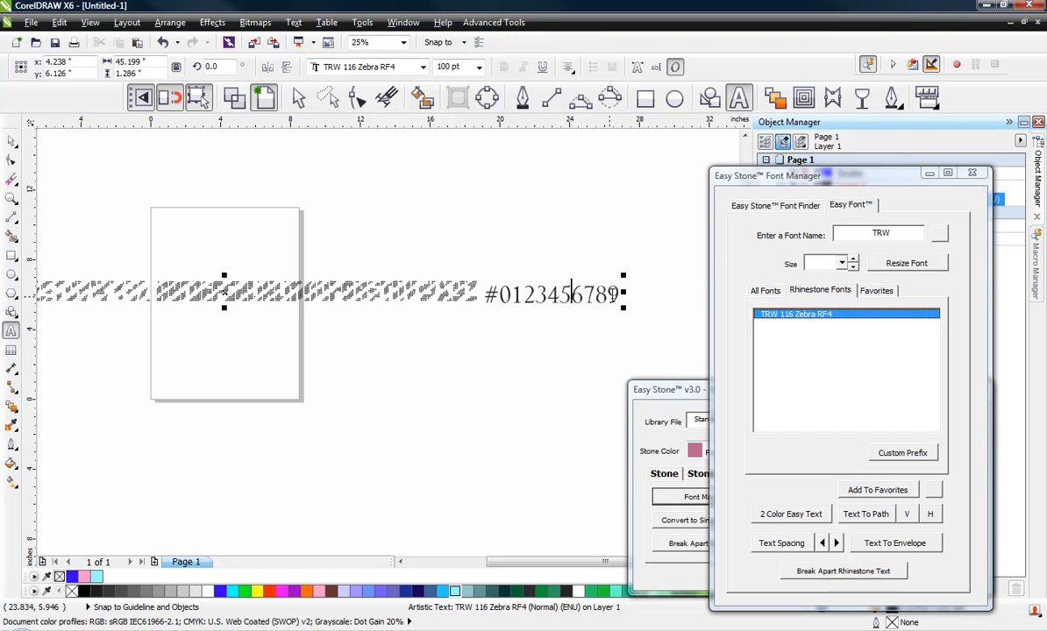
drag(619, 295, 159, 342)
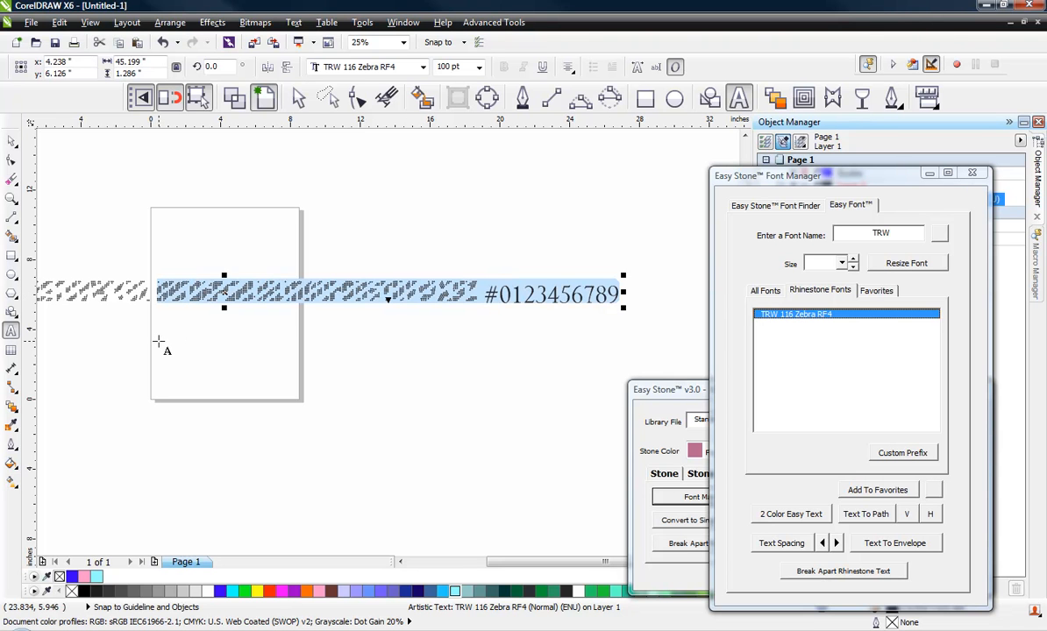
key(Delete)
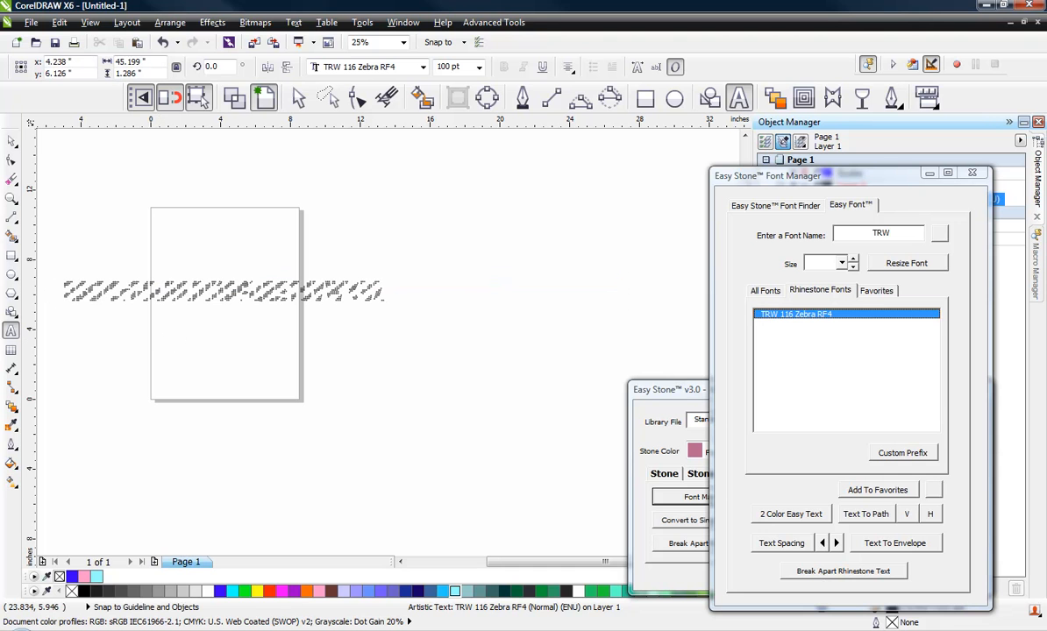
Move the uppercase text off the page to its right and convert it to 2 Color Easy Text
click(11, 142)
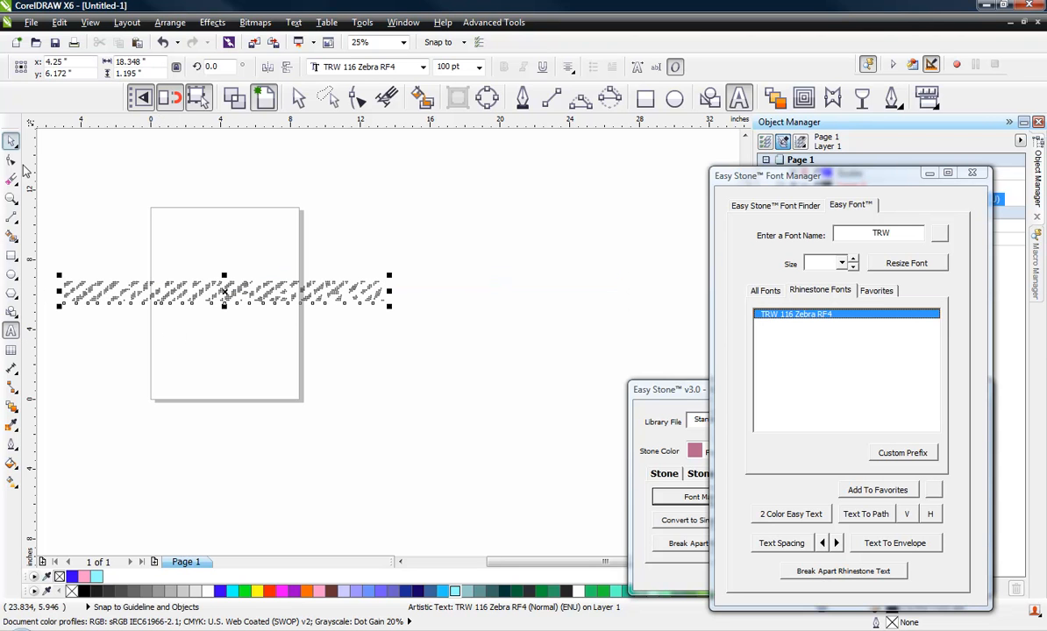
drag(195, 294, 467, 315)
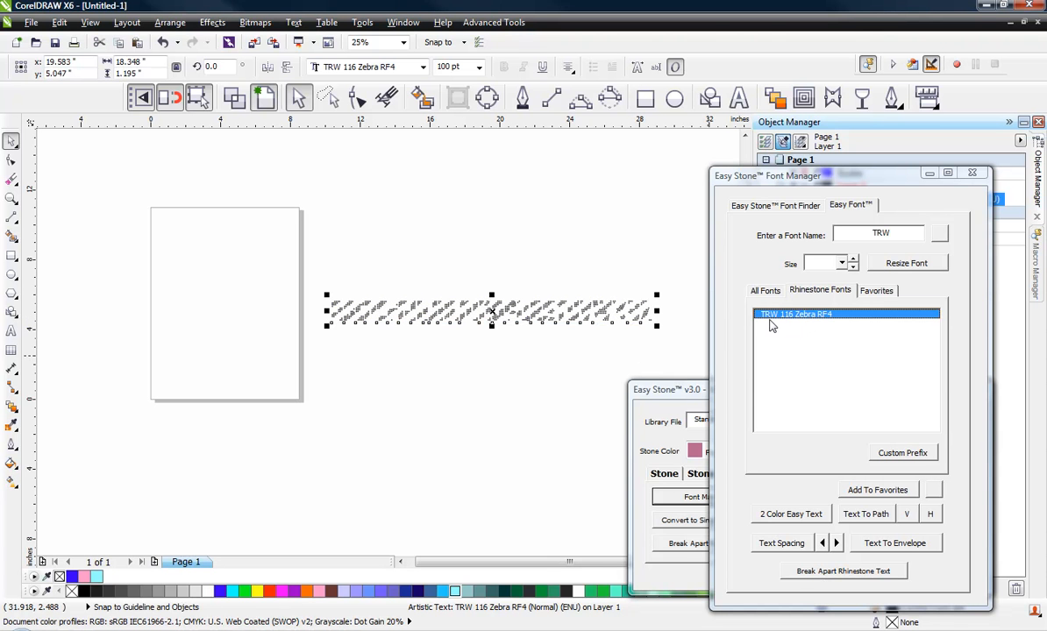
click(793, 516)
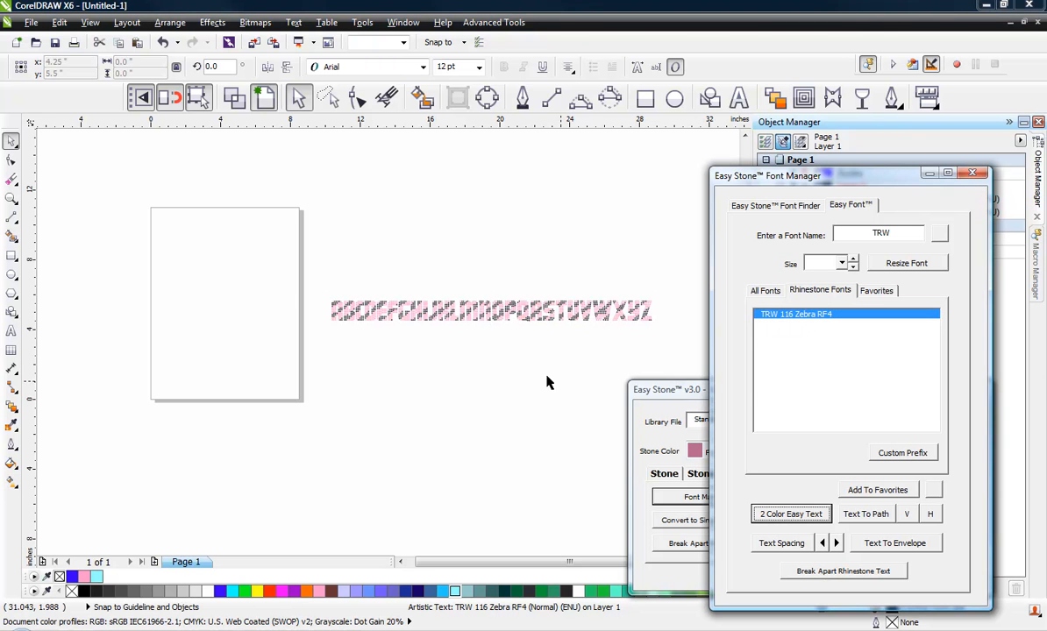
scroll(656, 318, up, 3)
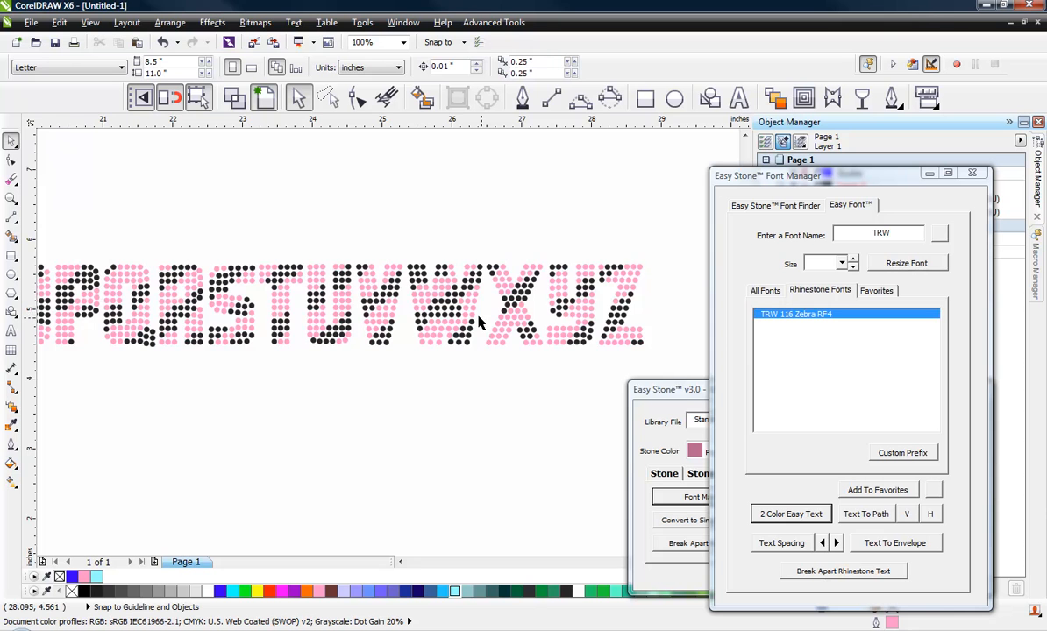
scroll(526, 265, down, 3)
Set the text spacing of both text layers to 200
drag(543, 223, 160, 322)
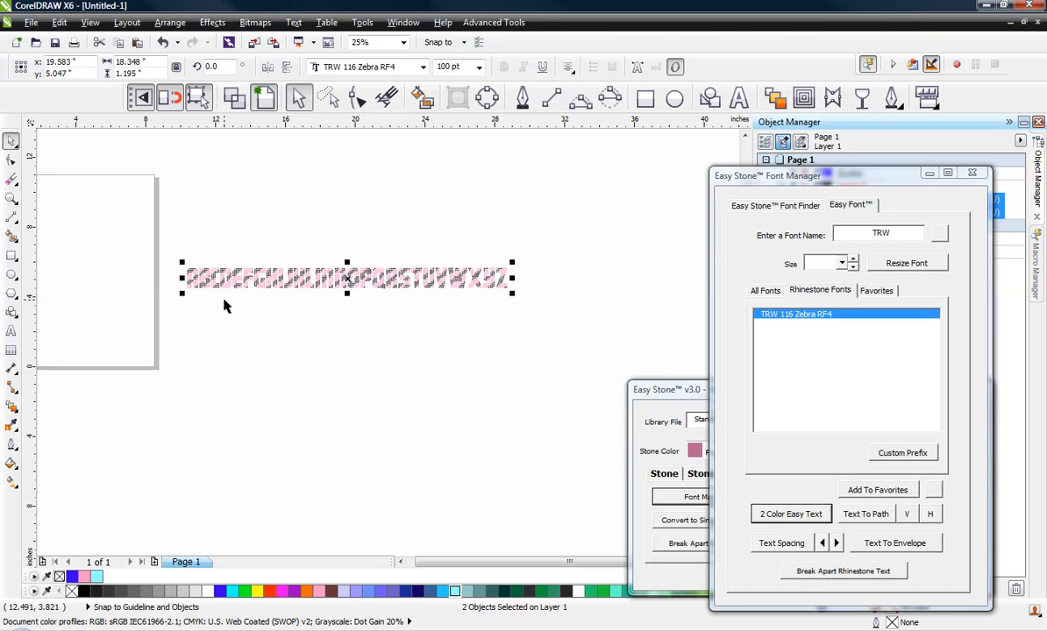
click(783, 544)
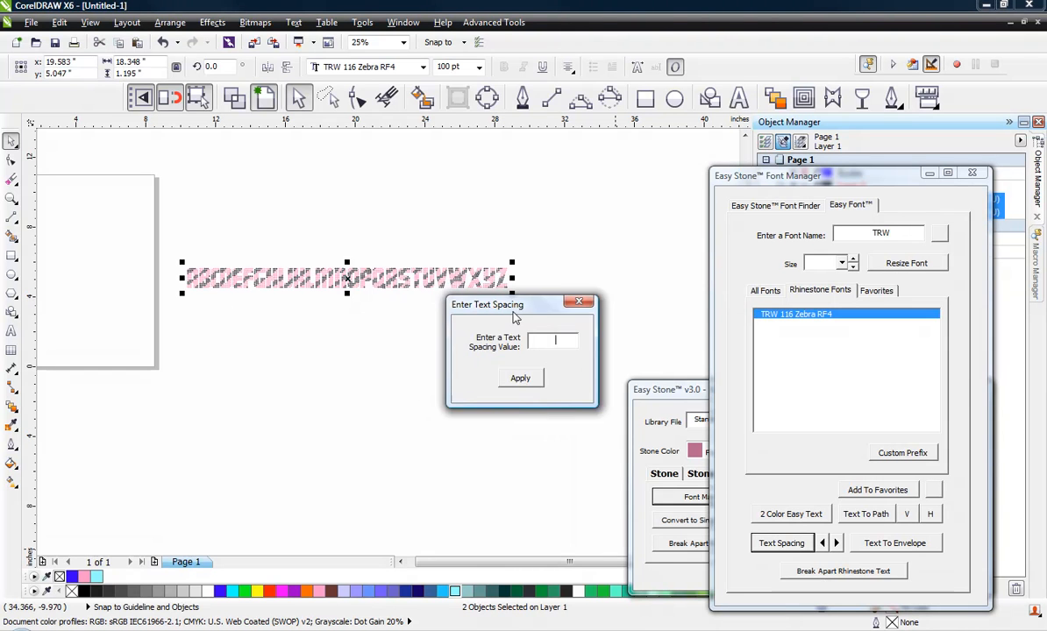
drag(516, 317, 500, 320)
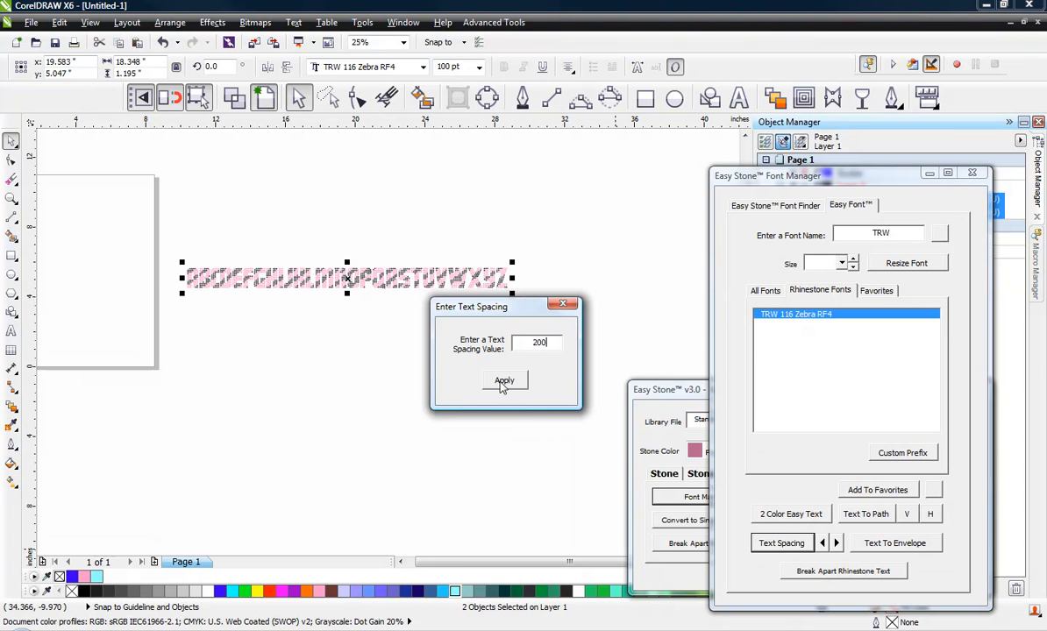
click(503, 382)
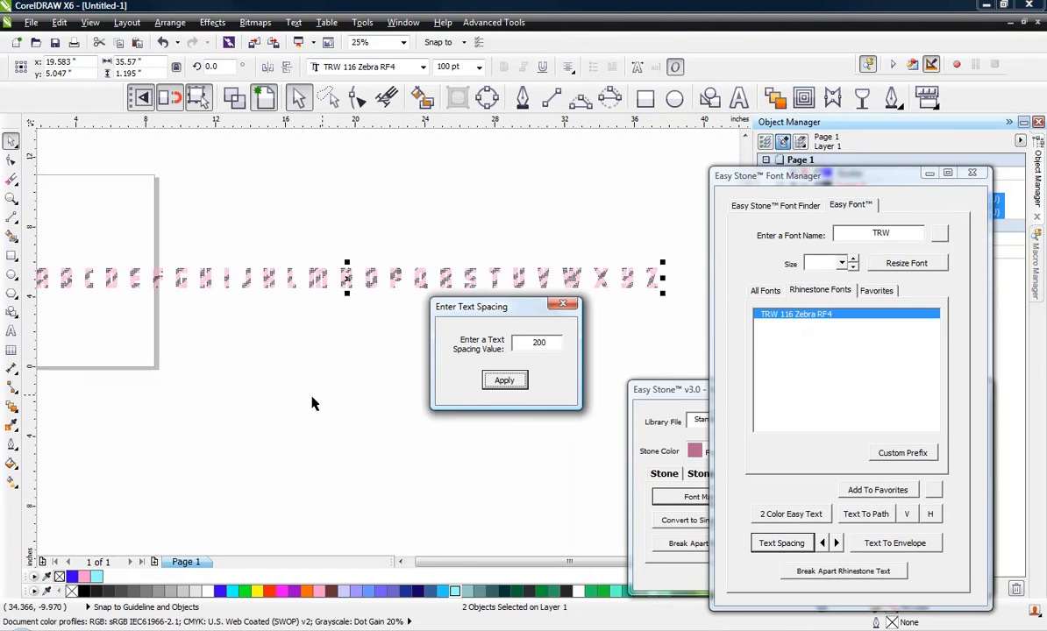
click(563, 305)
Recolor the pink stones of the two-color alphabet light blue
scroll(579, 327, down, 2)
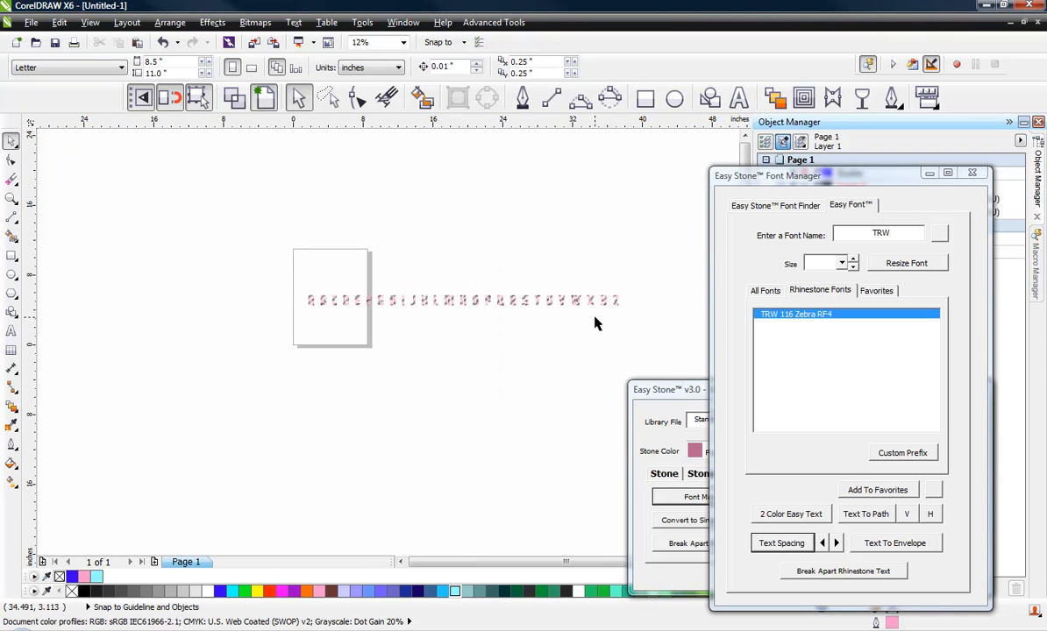
scroll(595, 324, up, 3)
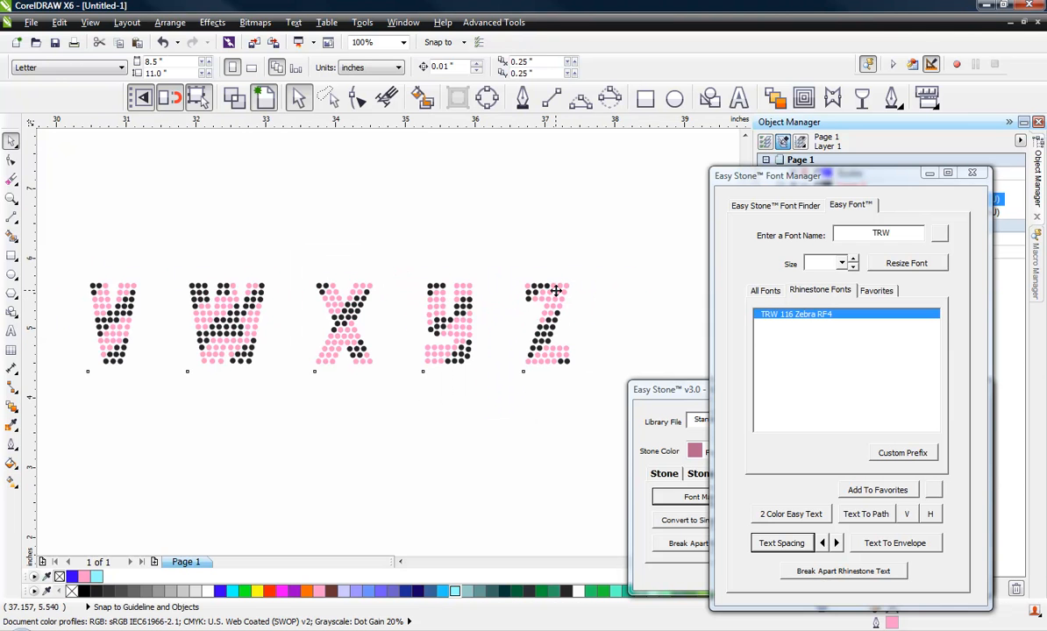
click(555, 290)
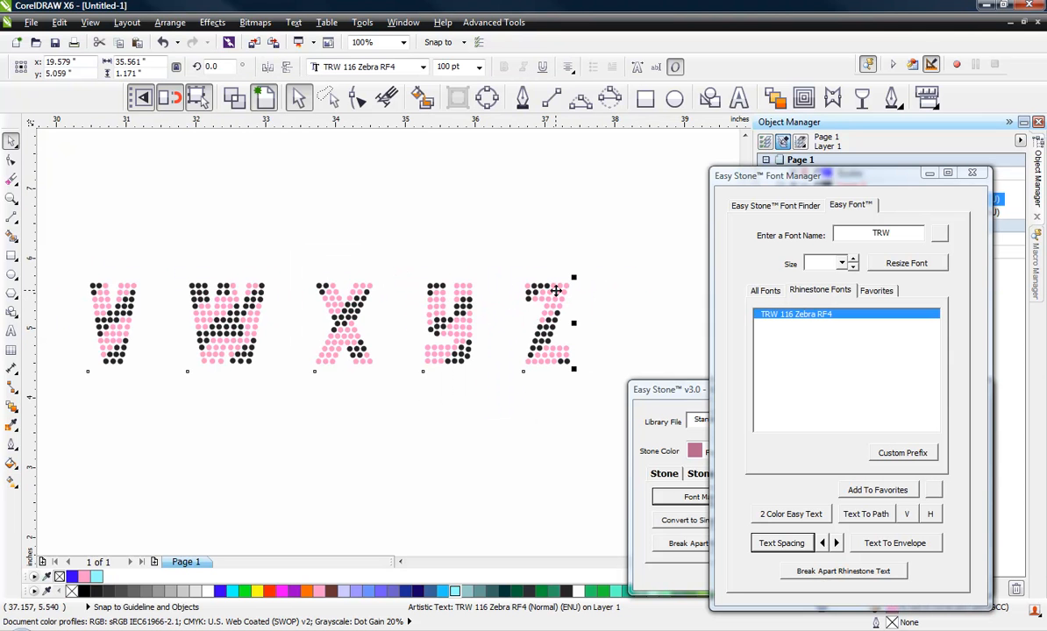
click(455, 593)
click(479, 487)
Break apart both layers of the rhinestone alphabet text into individual stones
scroll(589, 292, down, 2)
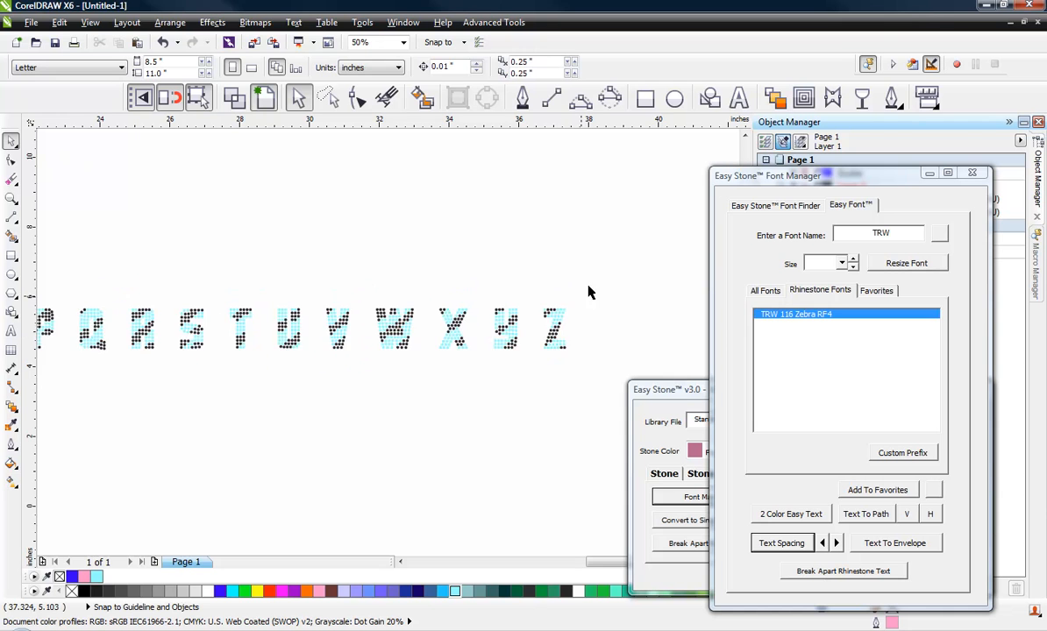
scroll(593, 283, down, 1)
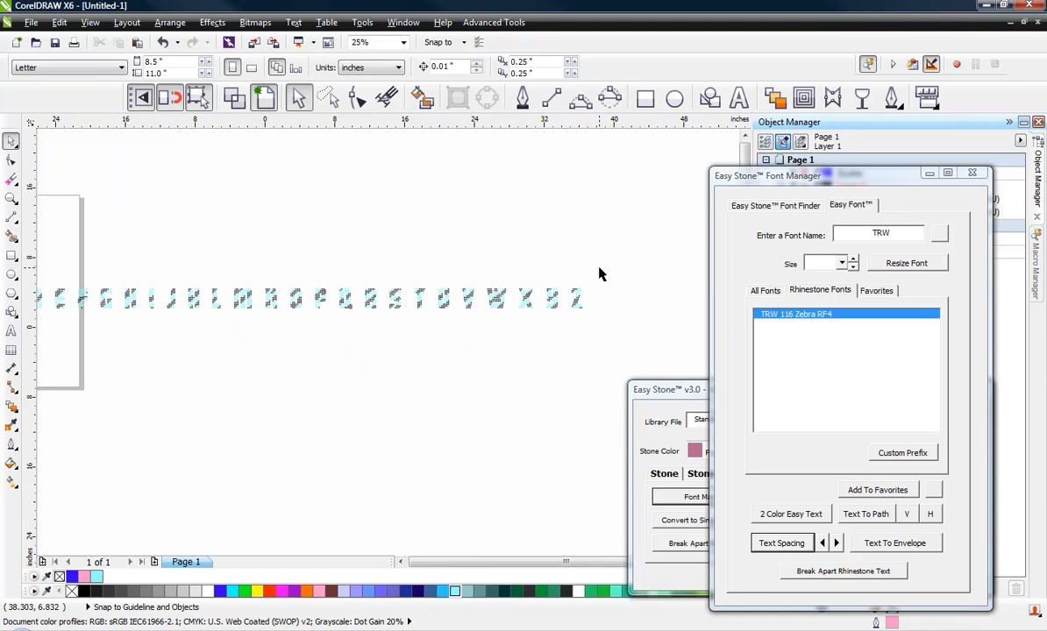
scroll(598, 275, down, 1)
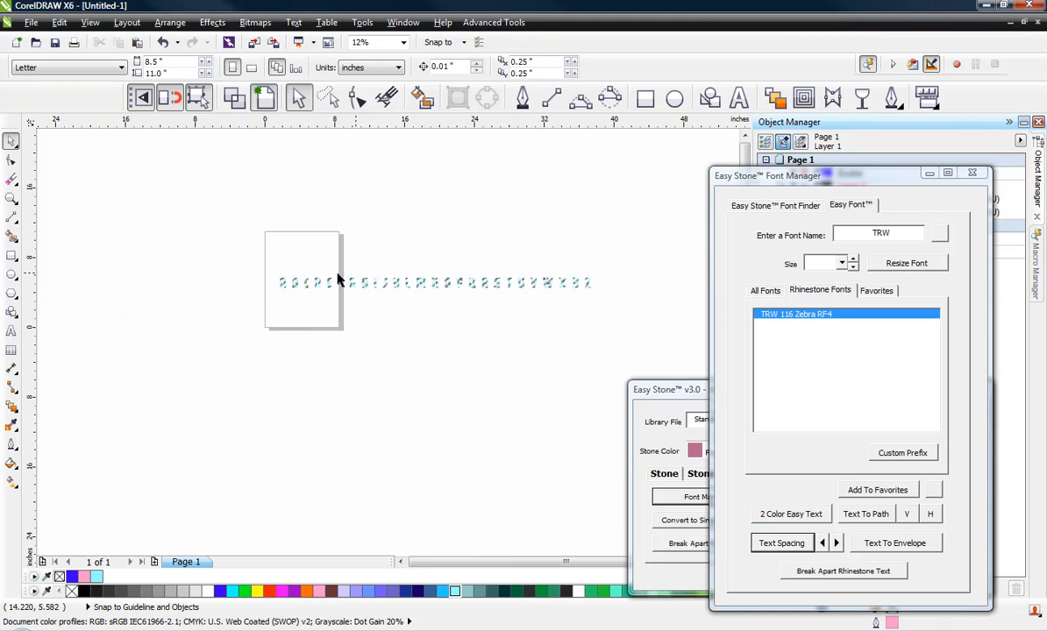
scroll(378, 295, up, 1)
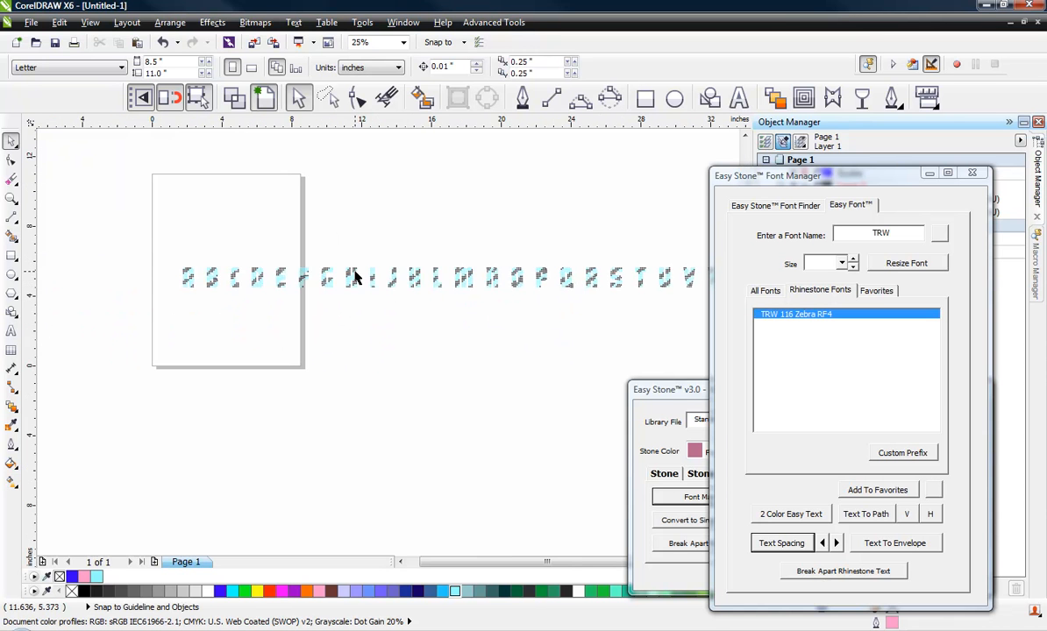
scroll(353, 275, down, 1)
drag(638, 233, 214, 303)
click(810, 573)
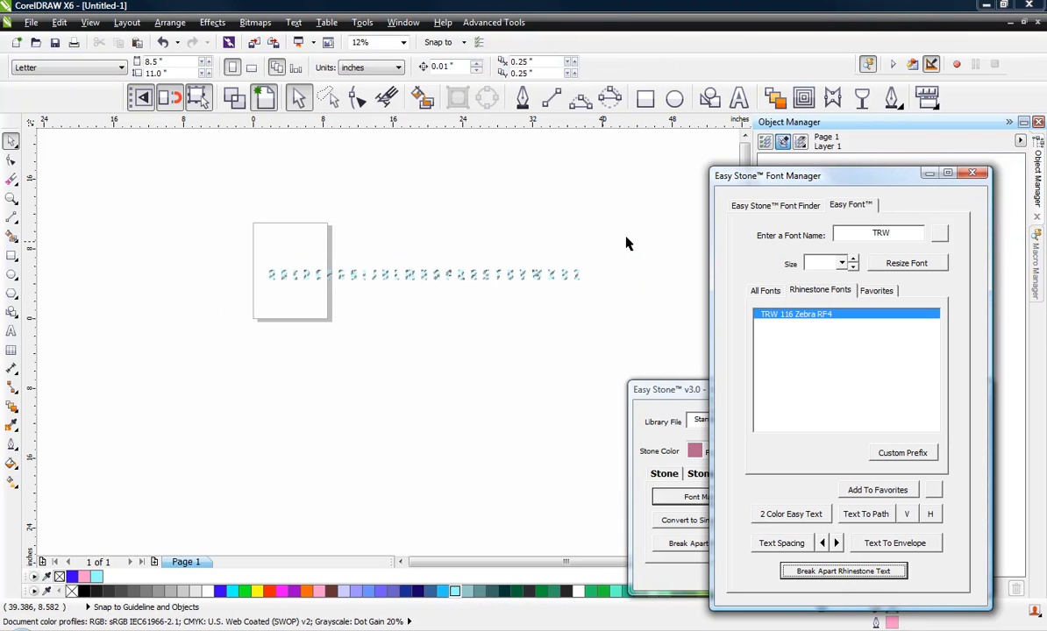
Process all the broken-apart stones as an Easy Font with a value of 3.4
drag(626, 240, 241, 309)
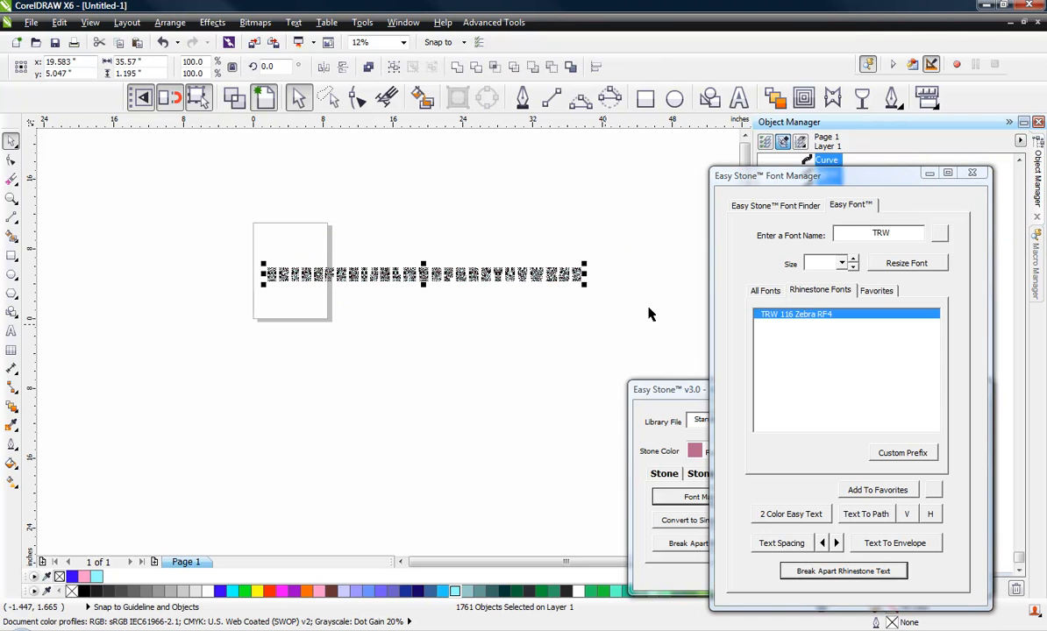
click(837, 206)
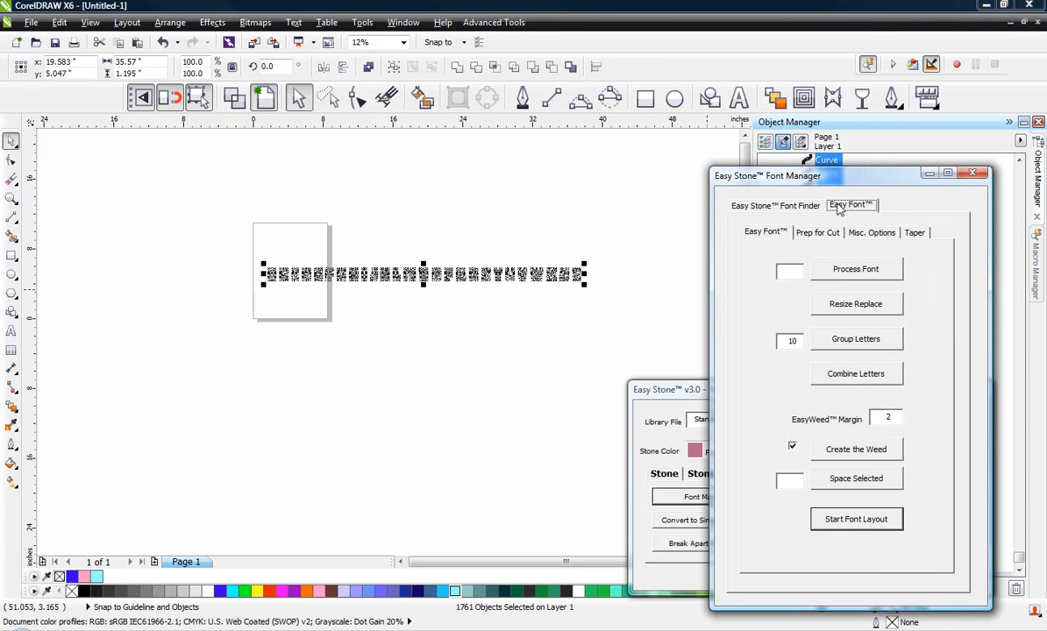
click(780, 274)
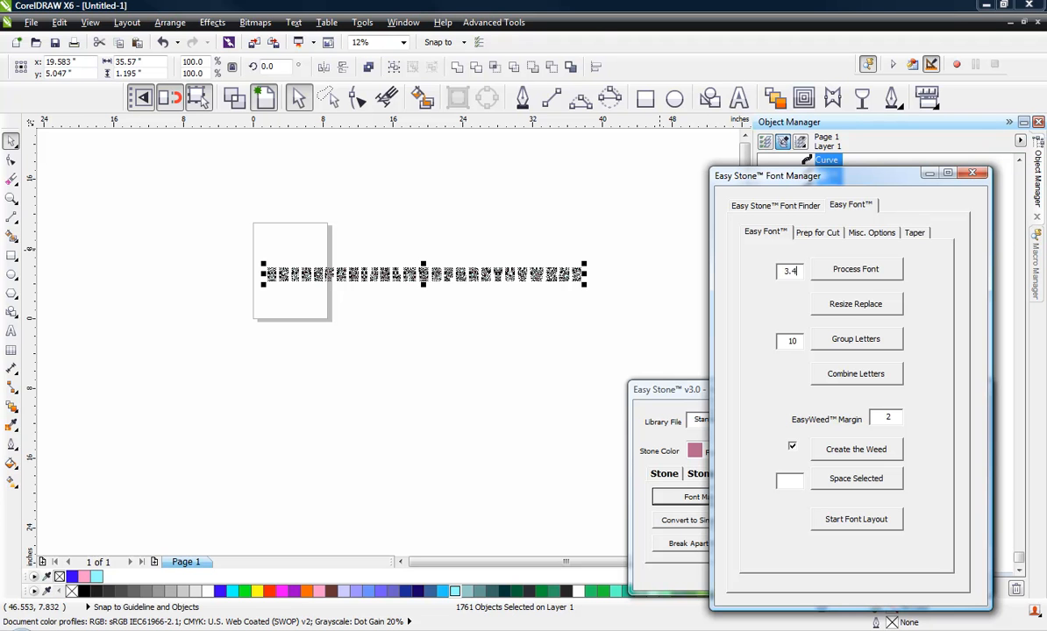
drag(798, 274, 779, 277)
click(798, 271)
click(867, 275)
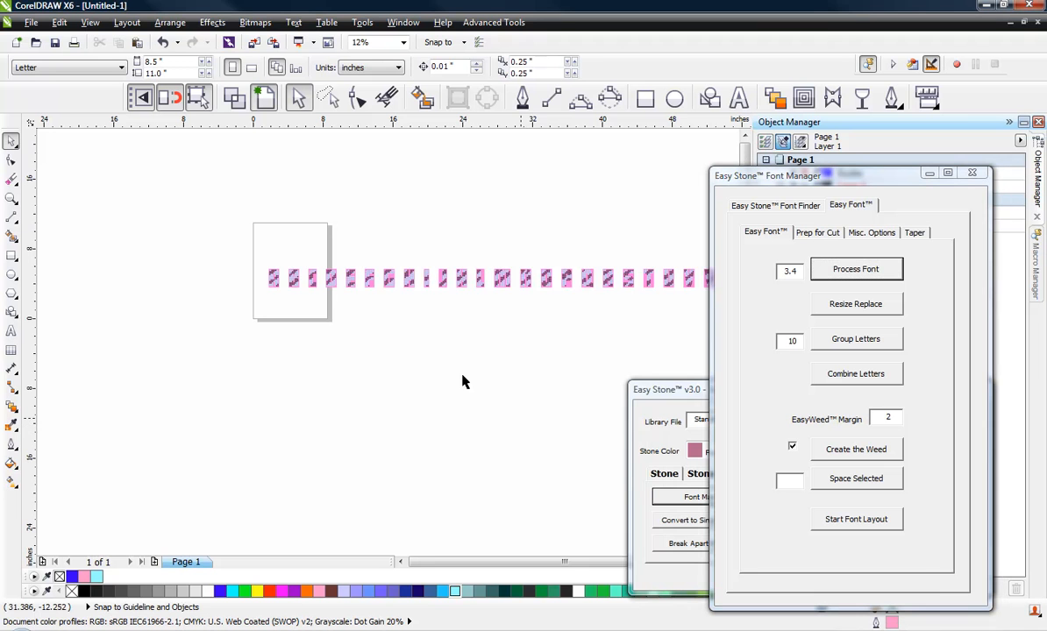
Place a duplicate of the whole 26-letter processed alphabet to the right of the original, in the same row
scroll(251, 267, down, 1)
scroll(256, 265, up, 5)
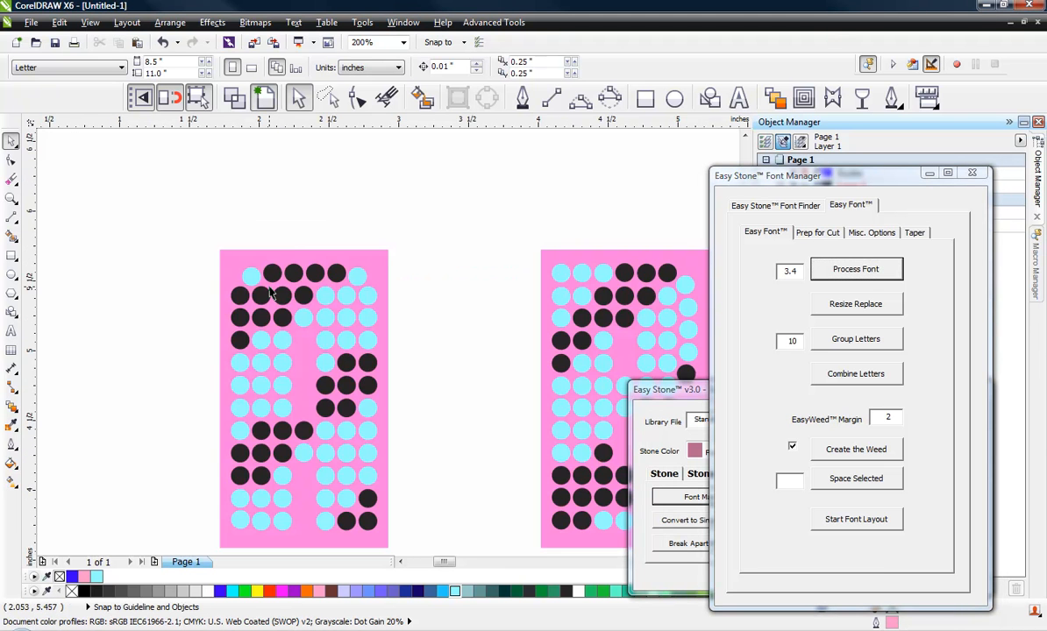
scroll(306, 230, down, 1)
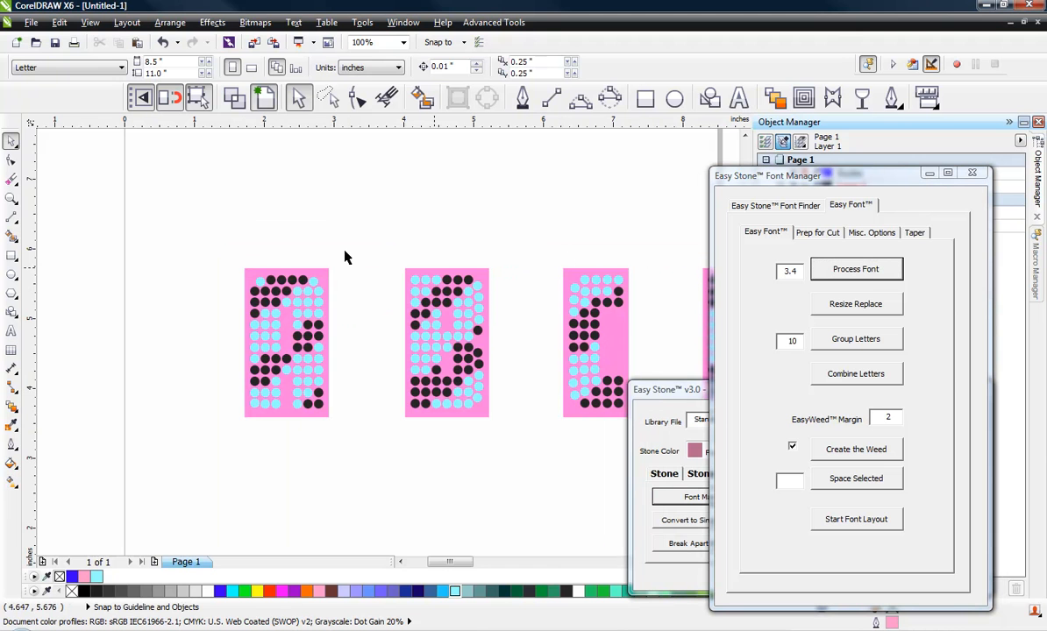
scroll(189, 261, down, 2)
scroll(187, 261, down, 2)
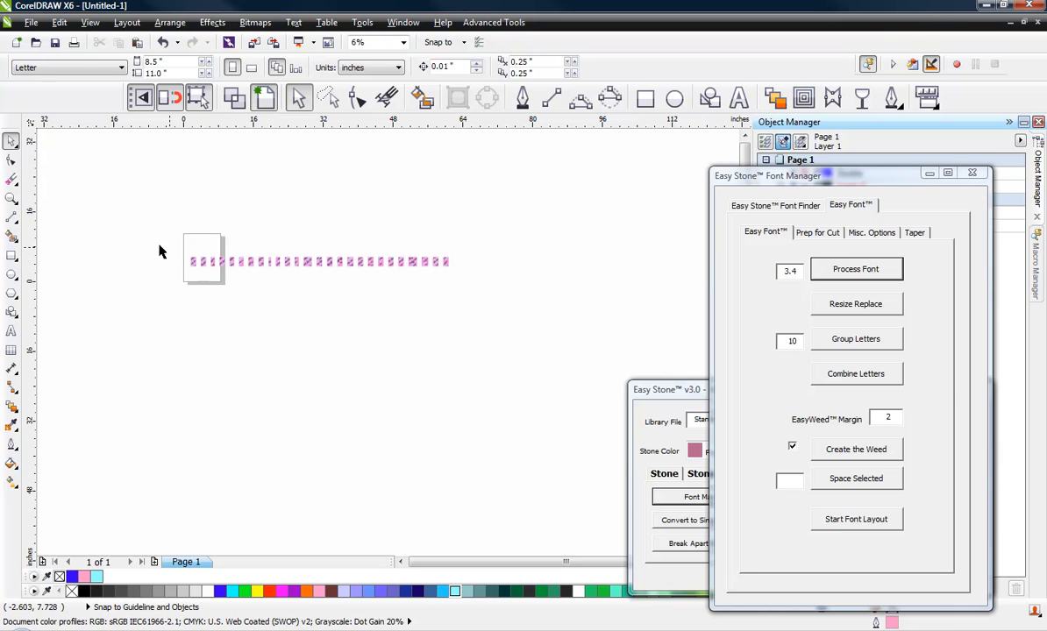
drag(156, 244, 471, 276)
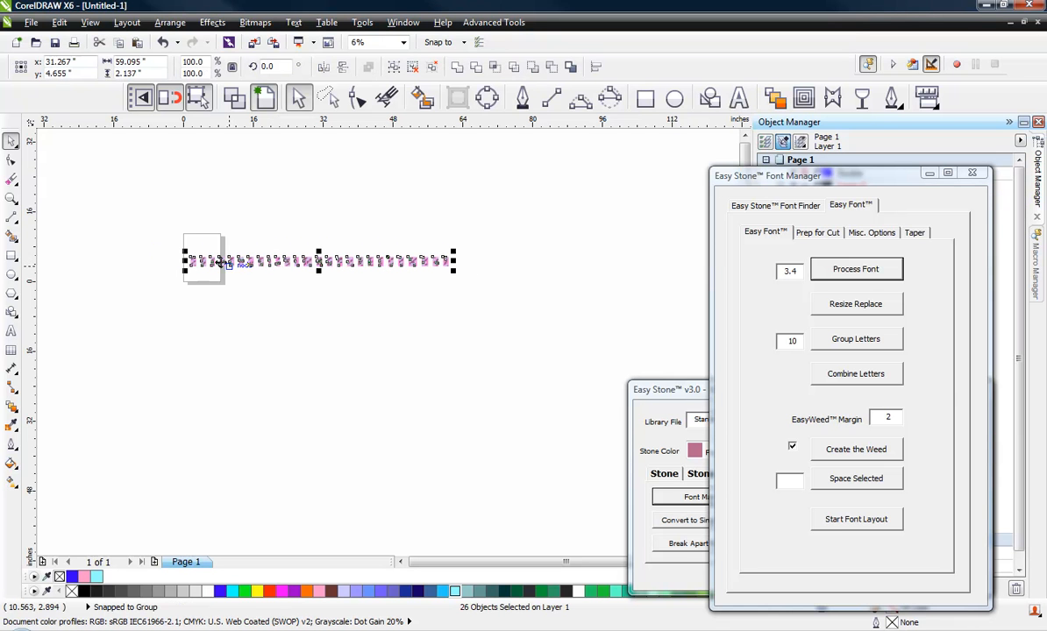
drag(216, 261, 491, 286)
right_click(495, 287)
click(276, 279)
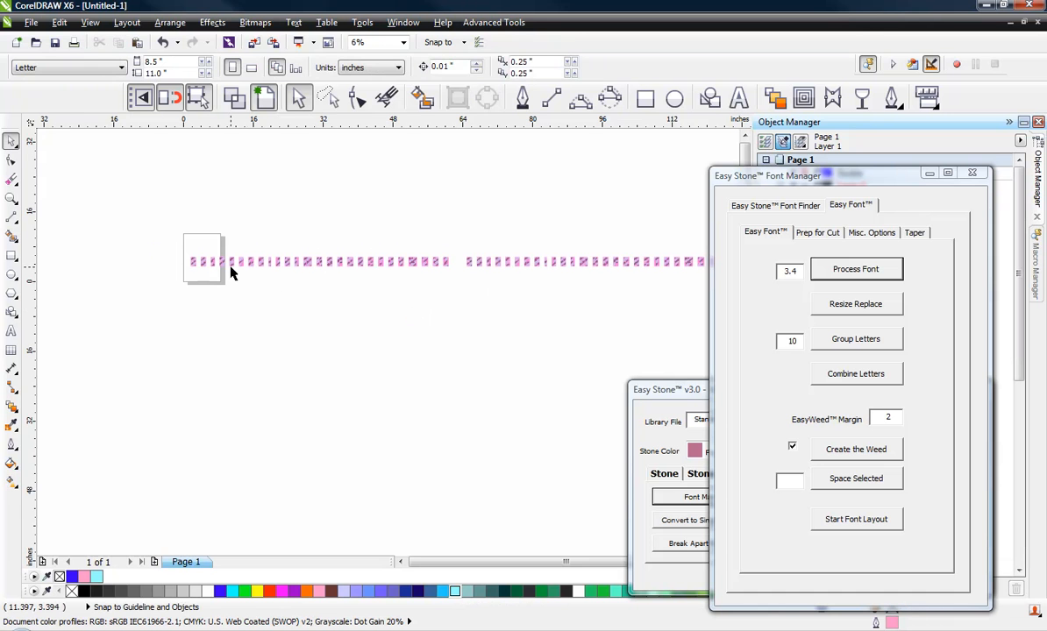
Group the letters of the original alphabet and ungroup everything in it down to individual stones and backgrounds
scroll(283, 263, up, 1)
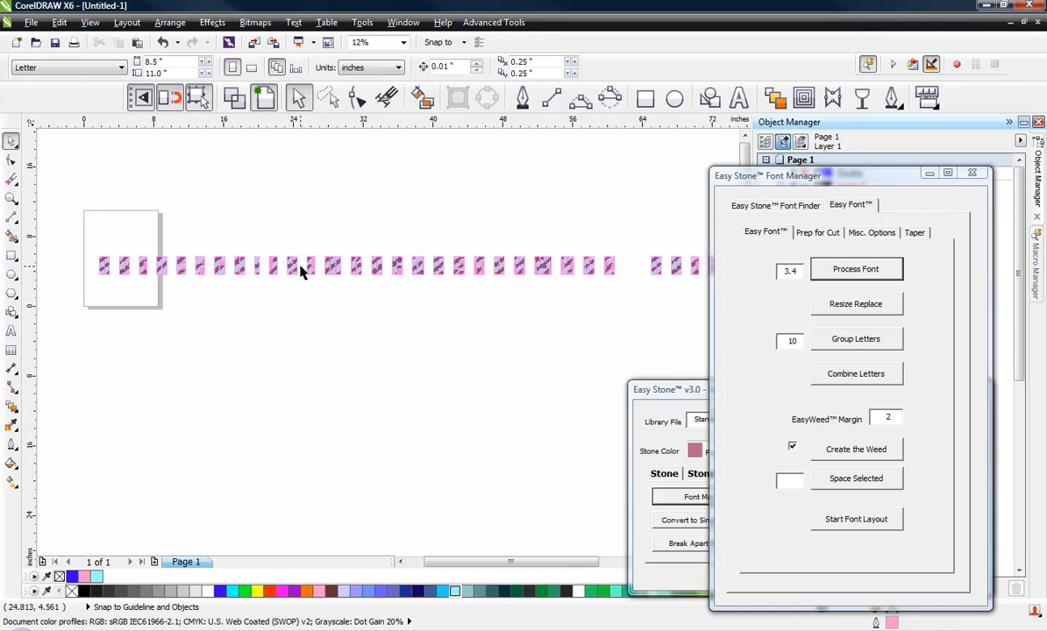
drag(57, 236, 626, 301)
key(ctrl+g)
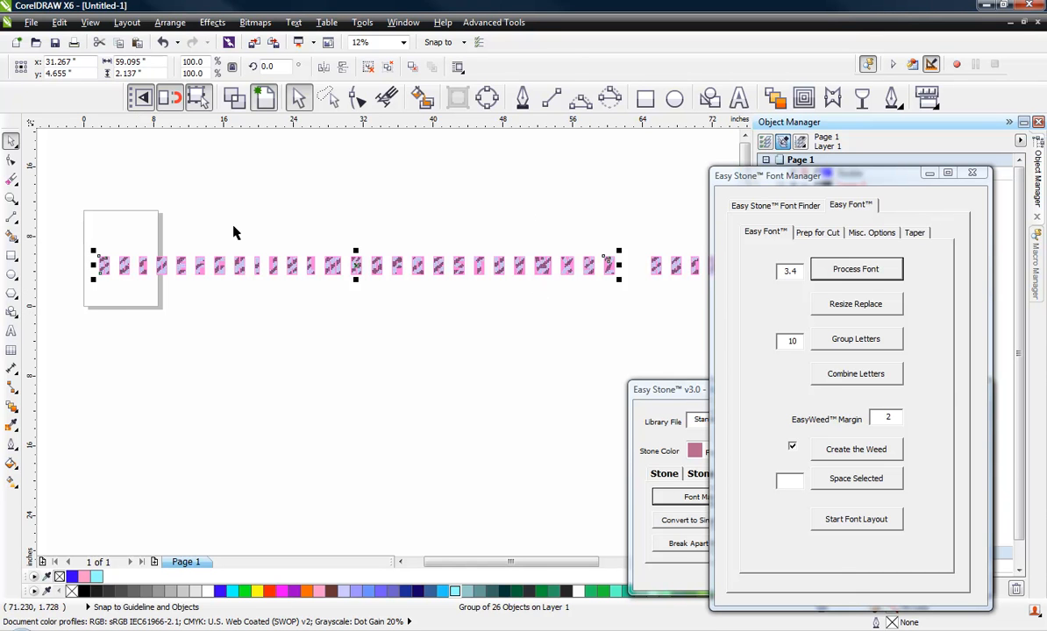
click(129, 234)
drag(65, 240, 635, 305)
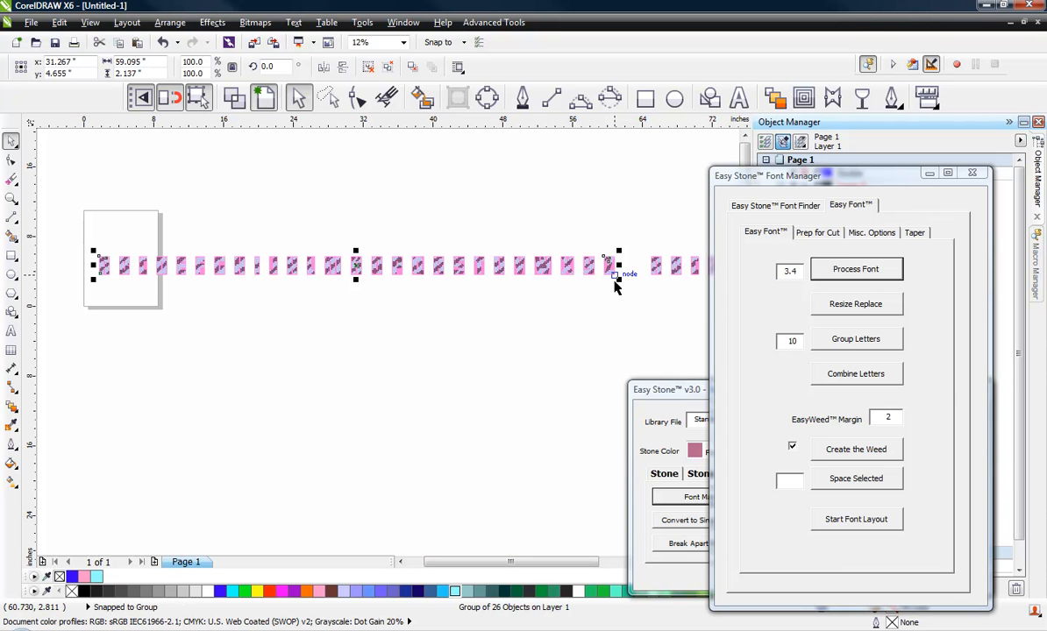
right_click(397, 266)
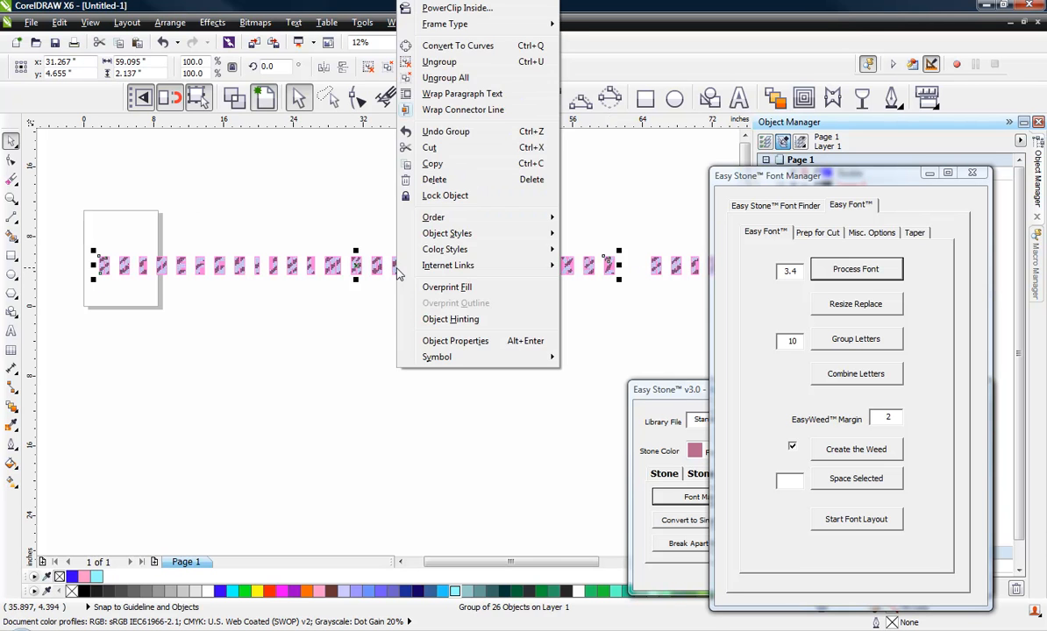
click(457, 79)
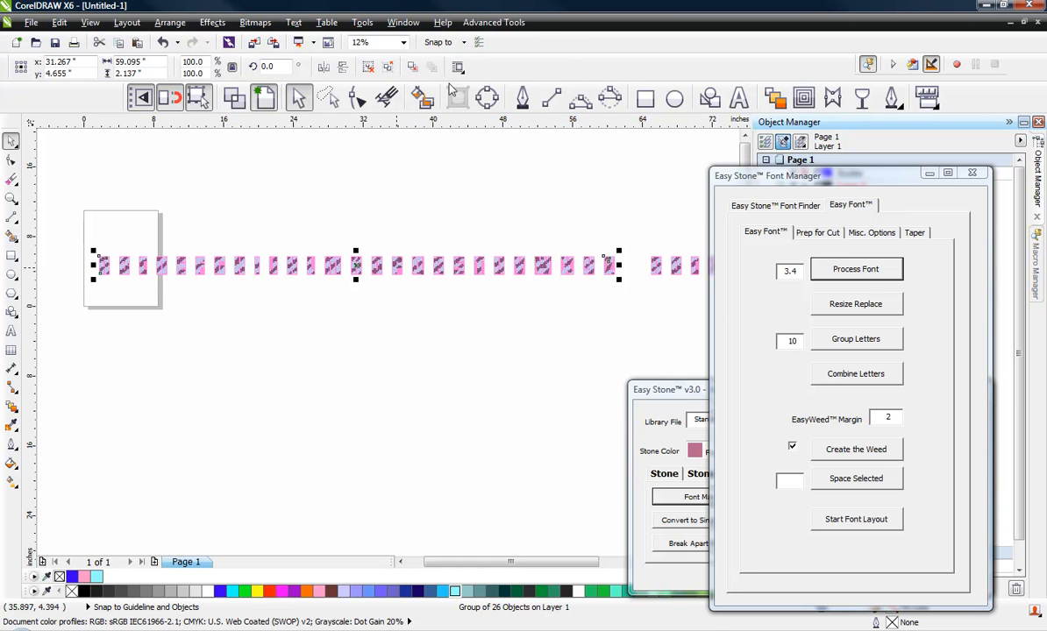
click(416, 343)
scroll(93, 269, up, 5)
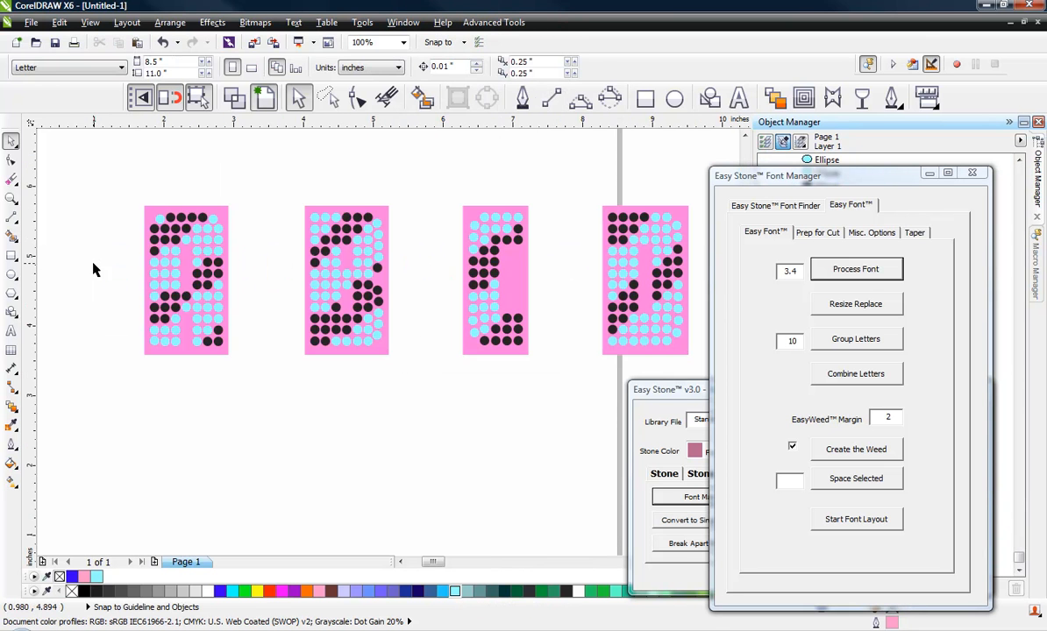
click(195, 249)
mouse_move(194, 249)
mouse_down()
mouse_move(204, 233)
mouse_move(185, 231)
mouse_up()
click(267, 225)
Mark a light blue stone in the original alphabet's letter A as the Easy Stone selection reference object
click(643, 395)
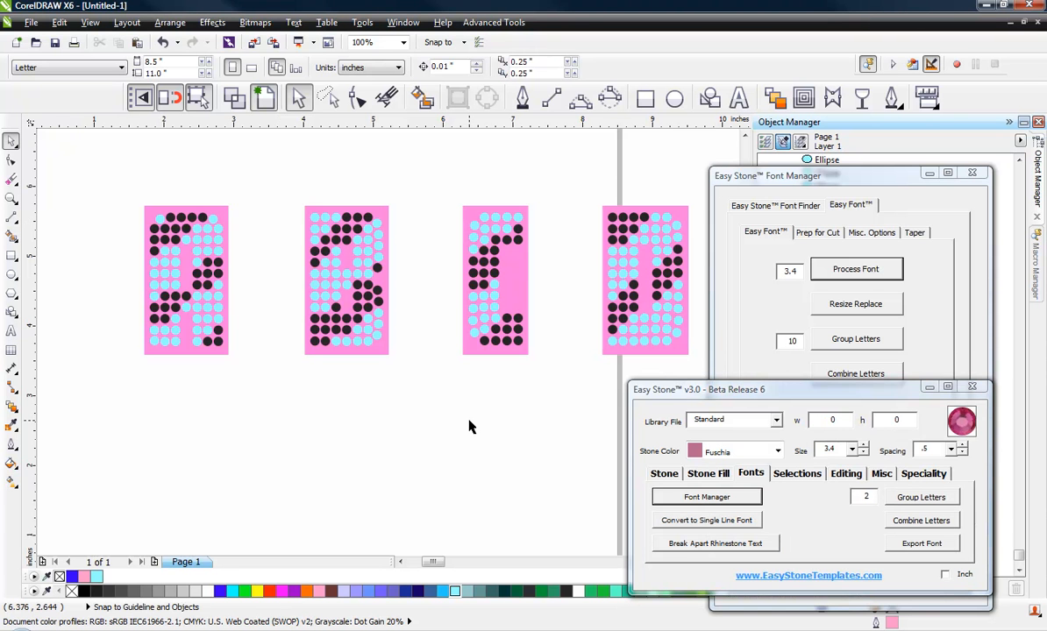
scroll(263, 261, down, 3)
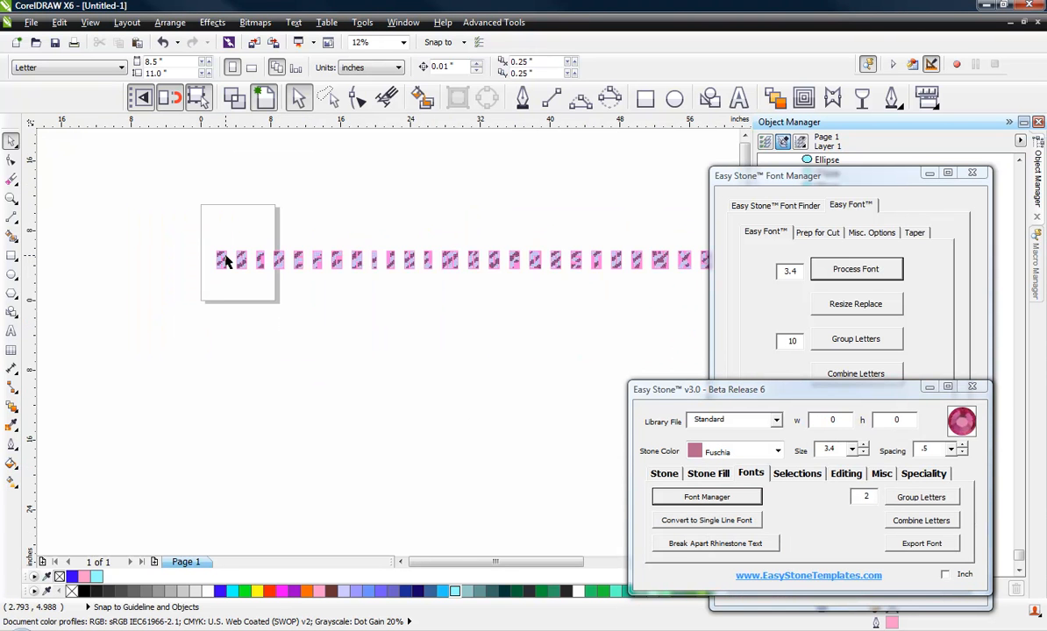
scroll(223, 260, up, 4)
click(221, 245)
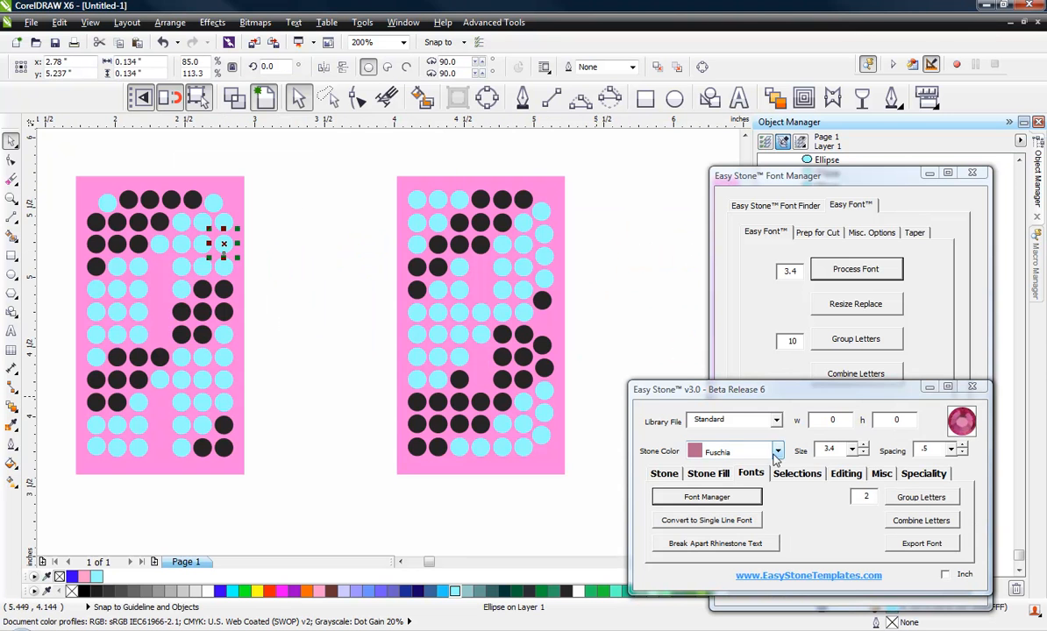
click(796, 475)
click(676, 498)
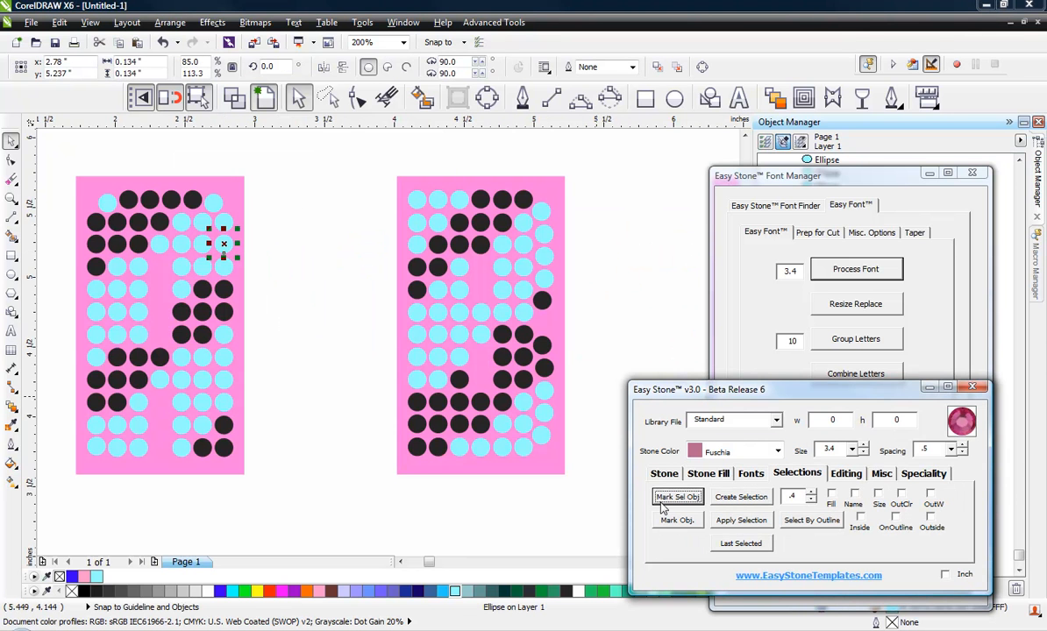
Create a selection by Fill across the original alphabet and delete its light blue stones
scroll(254, 263, down, 7)
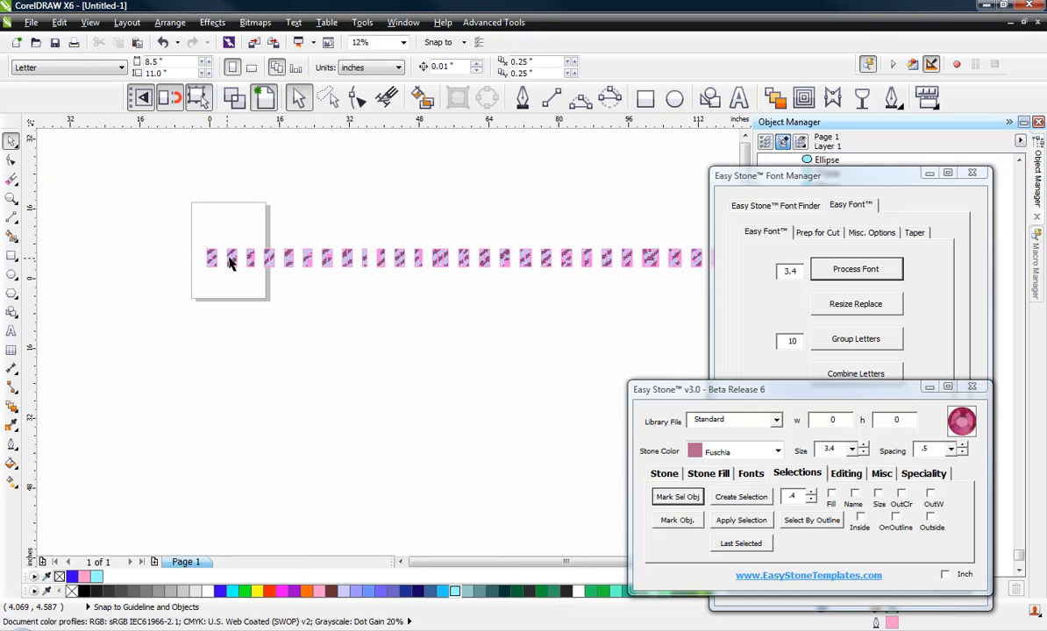
scroll(230, 254, down, 2)
drag(186, 237, 481, 297)
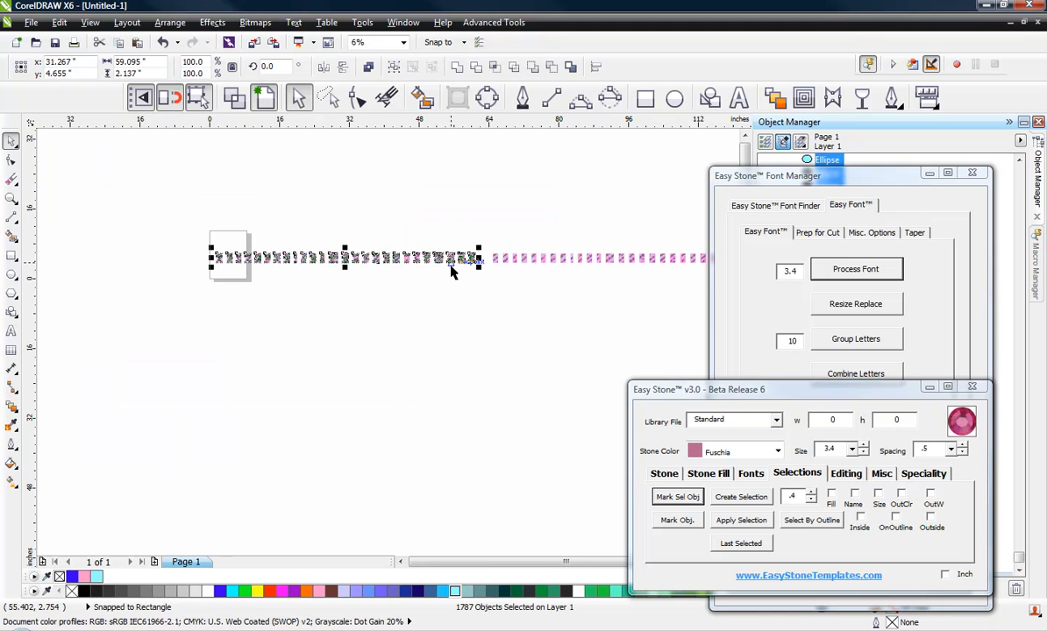
click(832, 495)
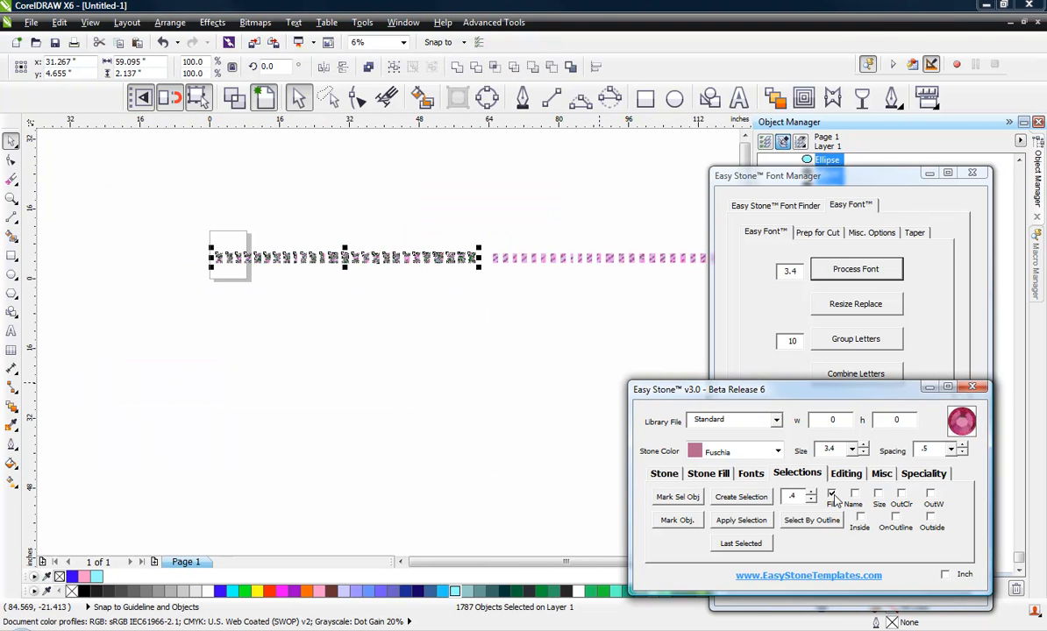
click(756, 497)
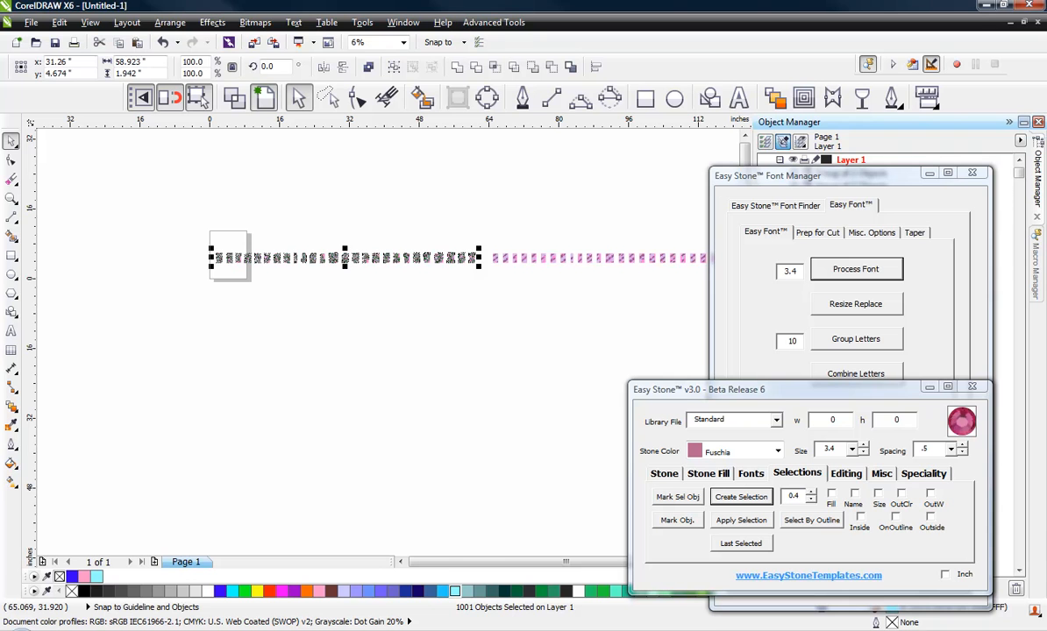
click(422, 193)
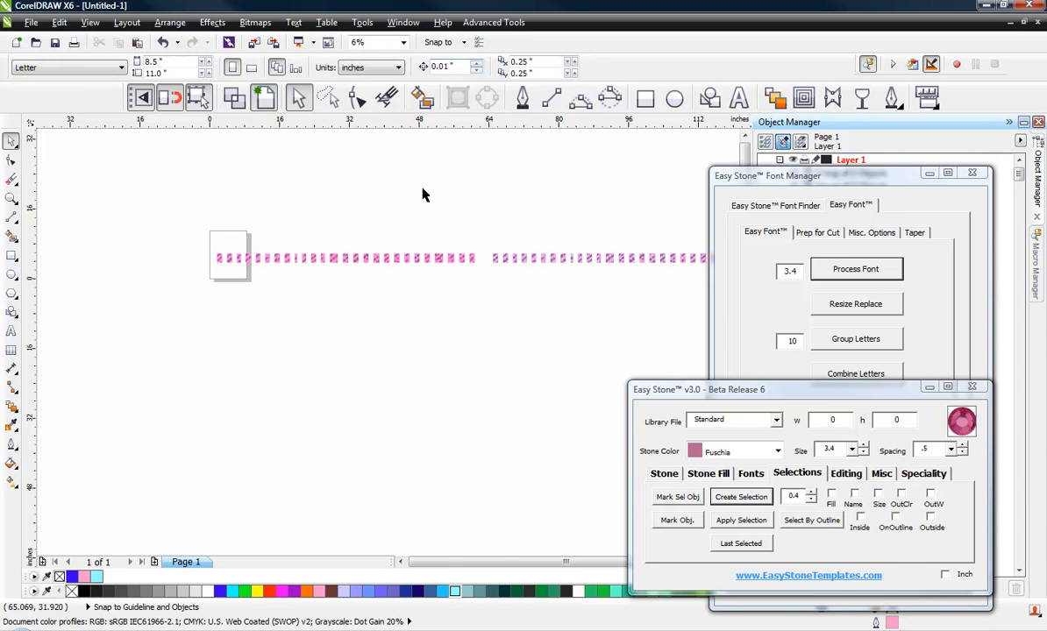
Group the letters of the duplicate alphabet and ungroup all of its contents
scroll(479, 252, up, 5)
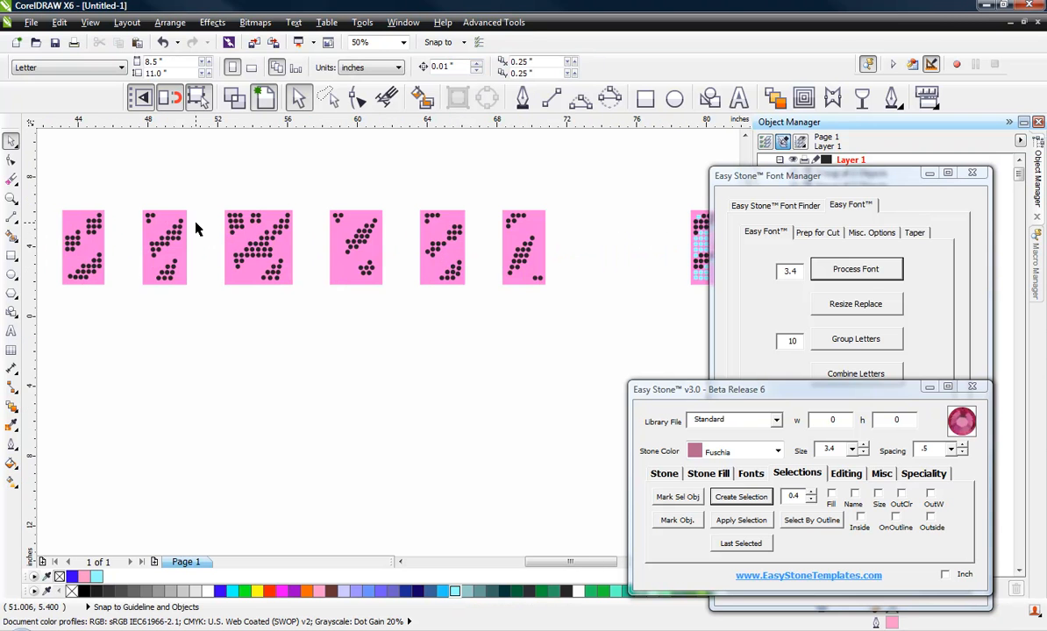
scroll(236, 250, down, 5)
scroll(239, 251, up, 7)
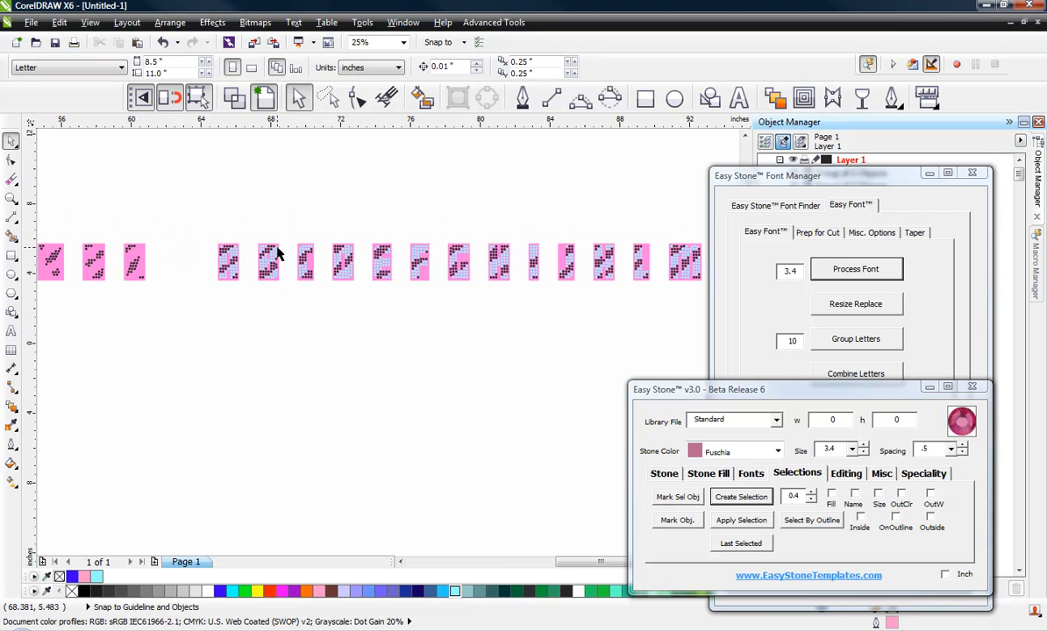
scroll(198, 279, down, 7)
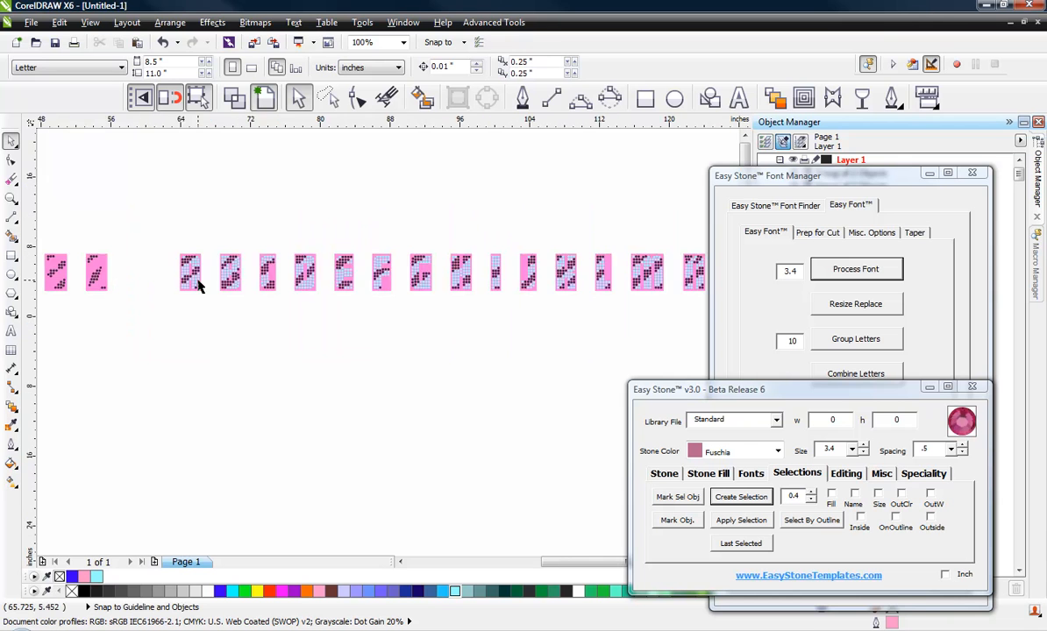
drag(477, 245, 185, 333)
key(ctrl+g)
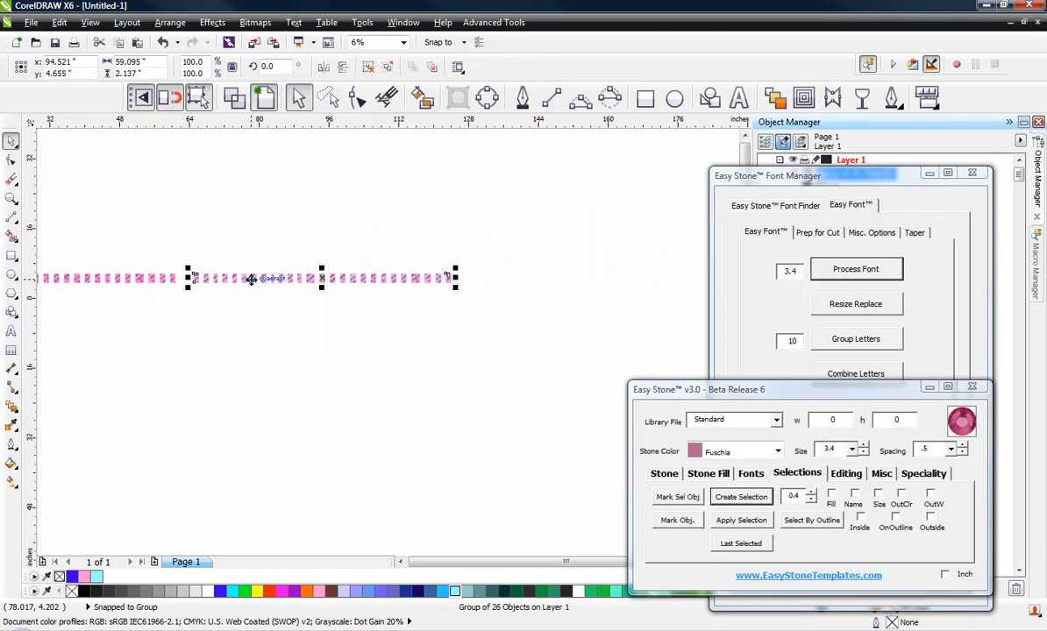
right_click(253, 283)
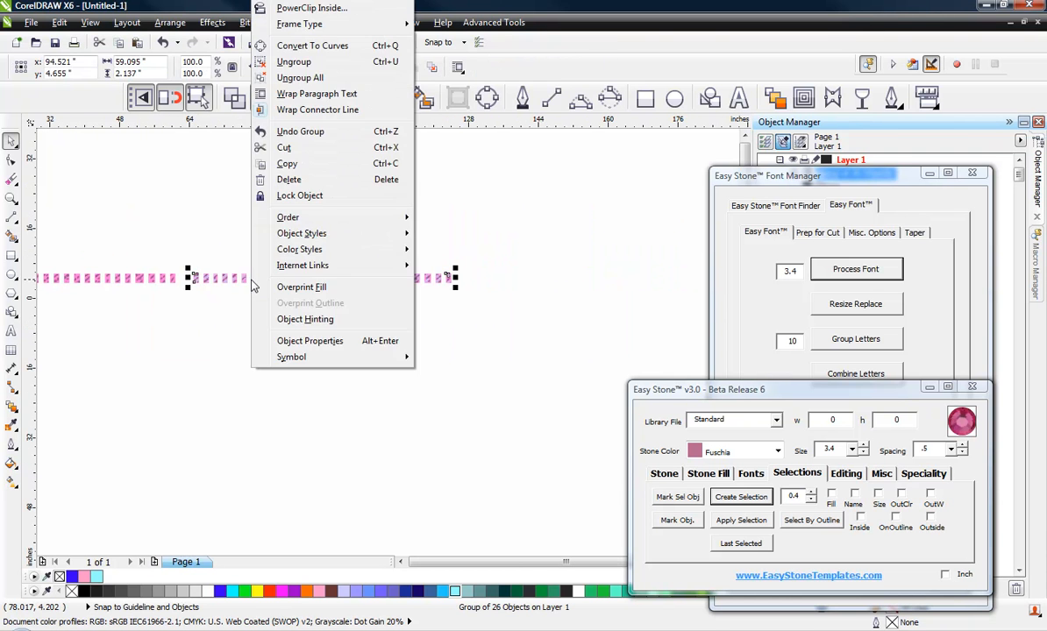
click(300, 78)
click(217, 247)
Mark a black stone in the duplicate alphabet's letter A as the selection reference object
scroll(198, 273, up, 5)
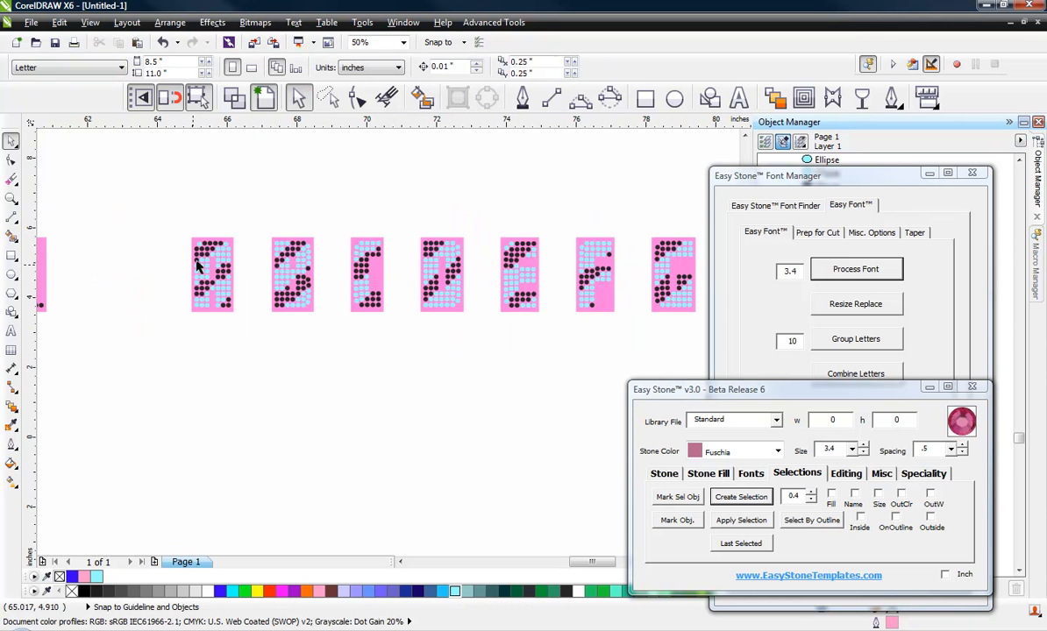
scroll(197, 268, up, 2)
click(213, 241)
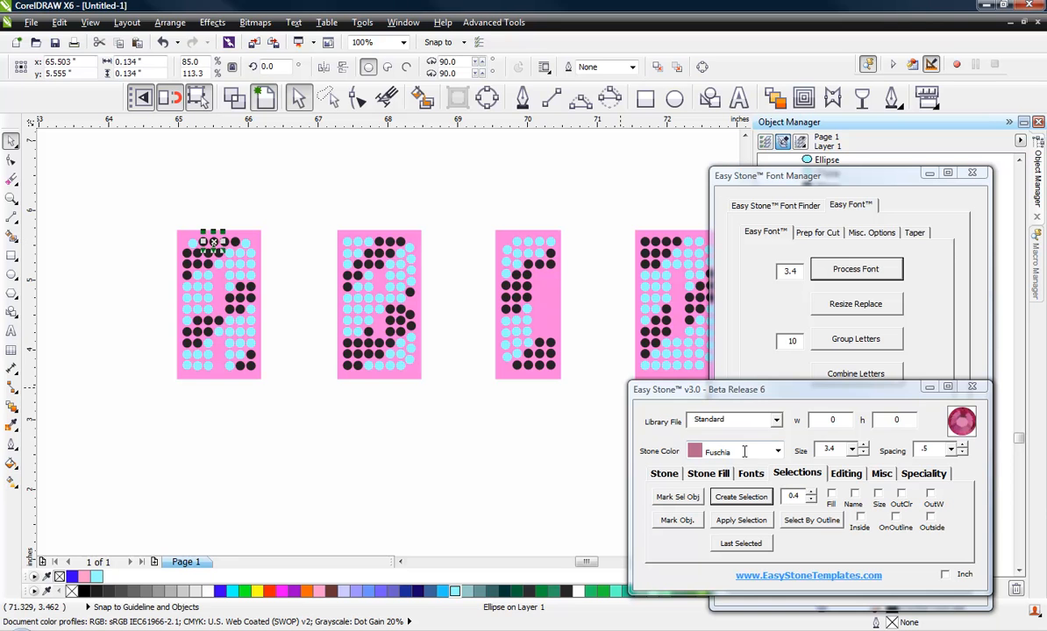
click(776, 478)
click(679, 497)
Create a selection by Fill across the duplicate alphabet and delete its black stones
scroll(211, 302, down, 5)
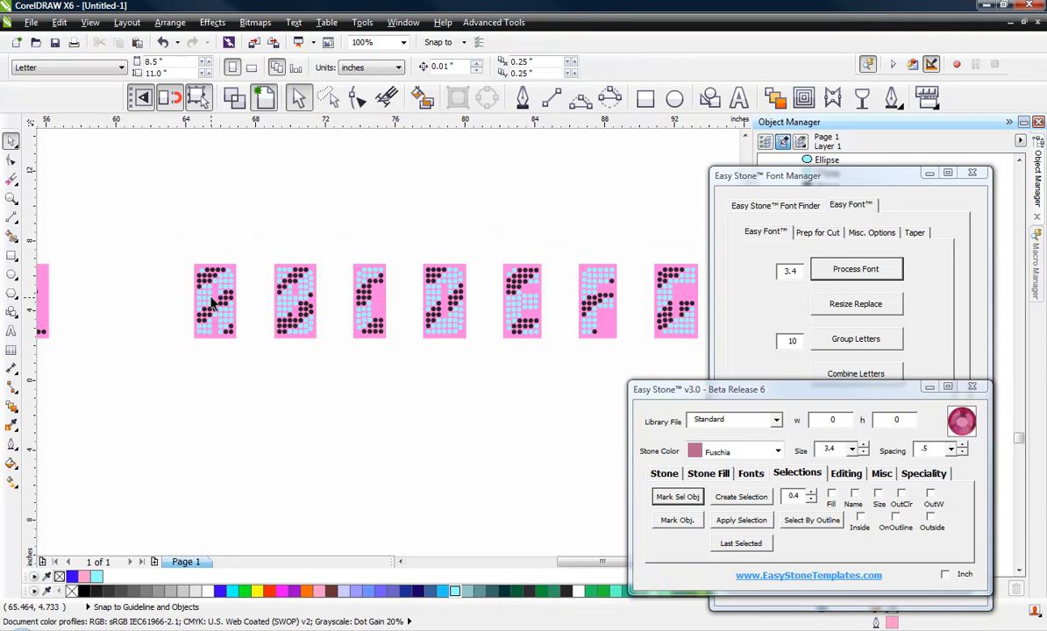
scroll(212, 301, down, 3)
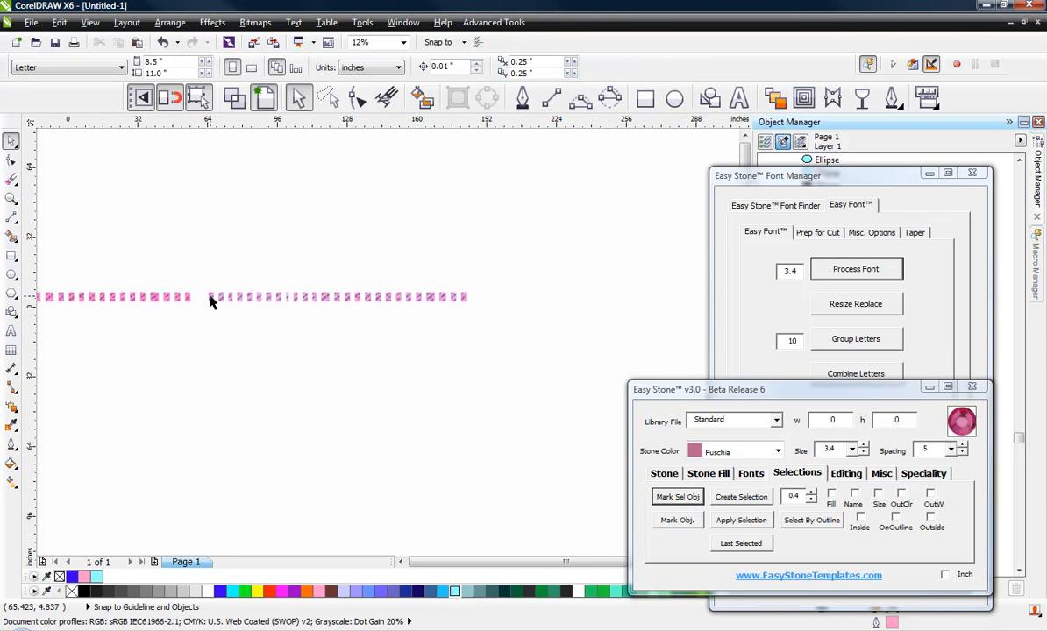
drag(205, 280, 374, 320)
click(831, 494)
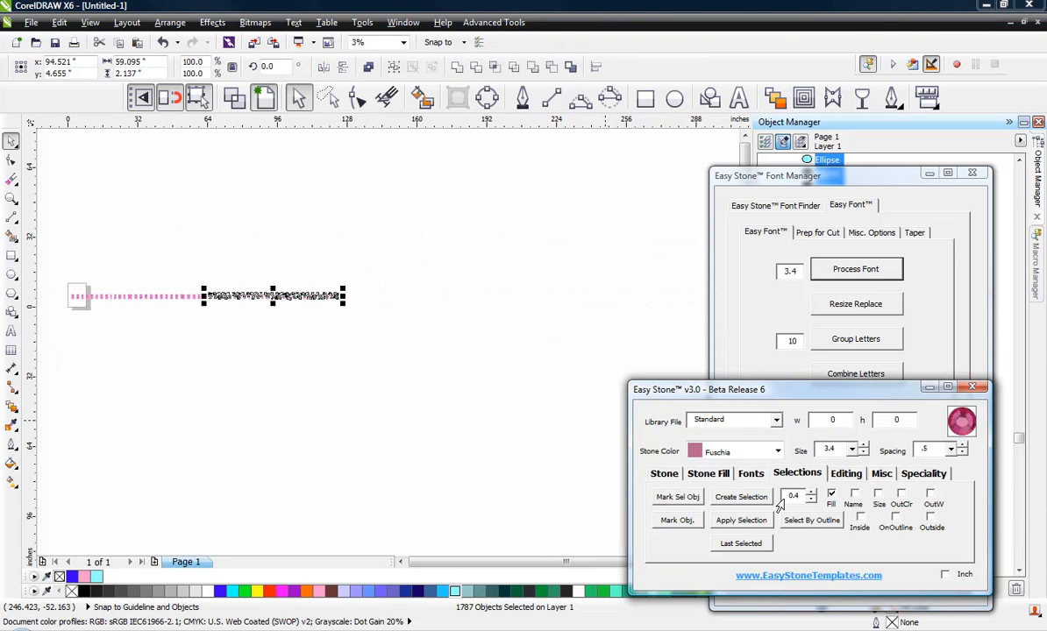
click(756, 497)
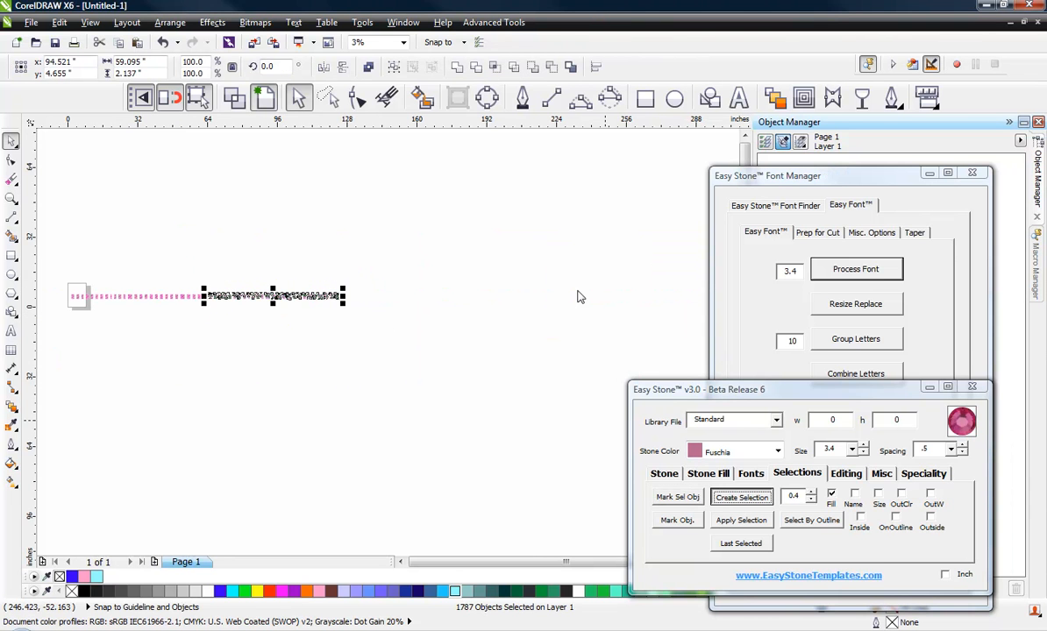
click(389, 325)
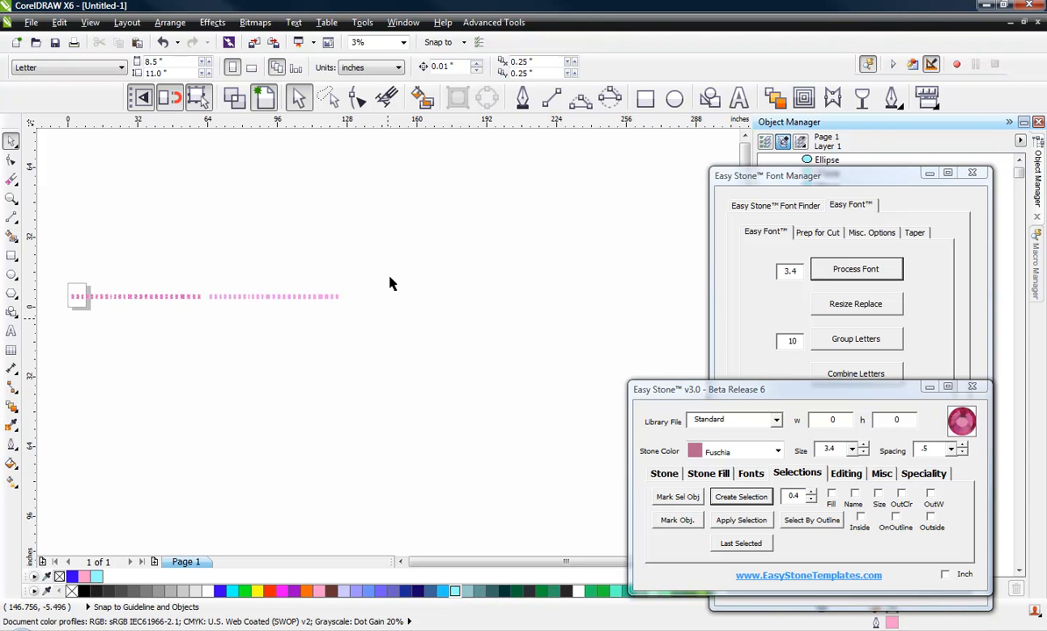
scroll(222, 302, up, 2)
scroll(222, 302, up, 6)
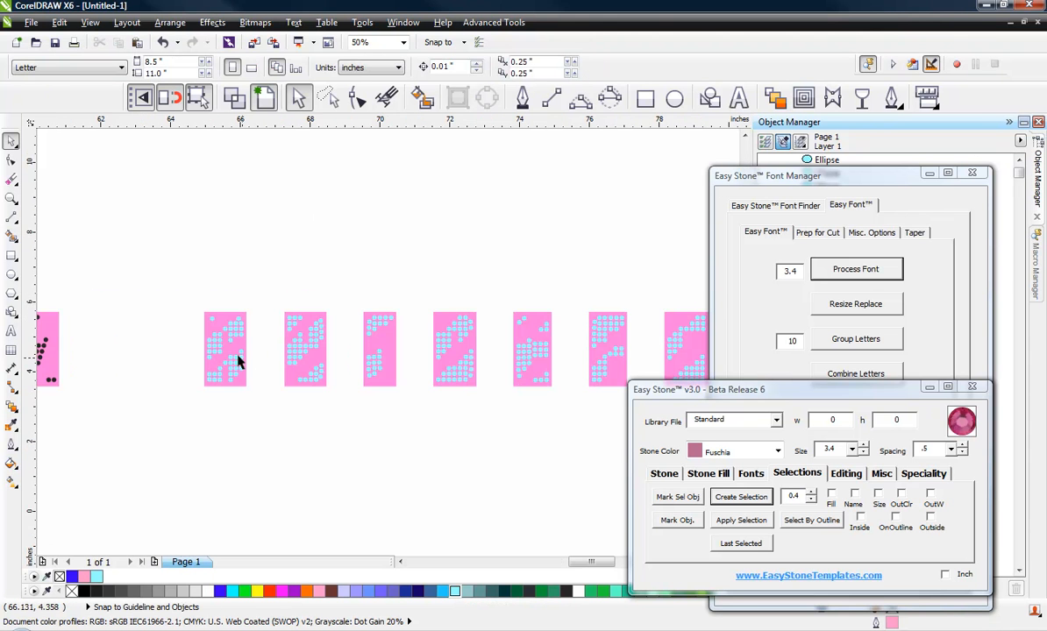
scroll(447, 204, down, 6)
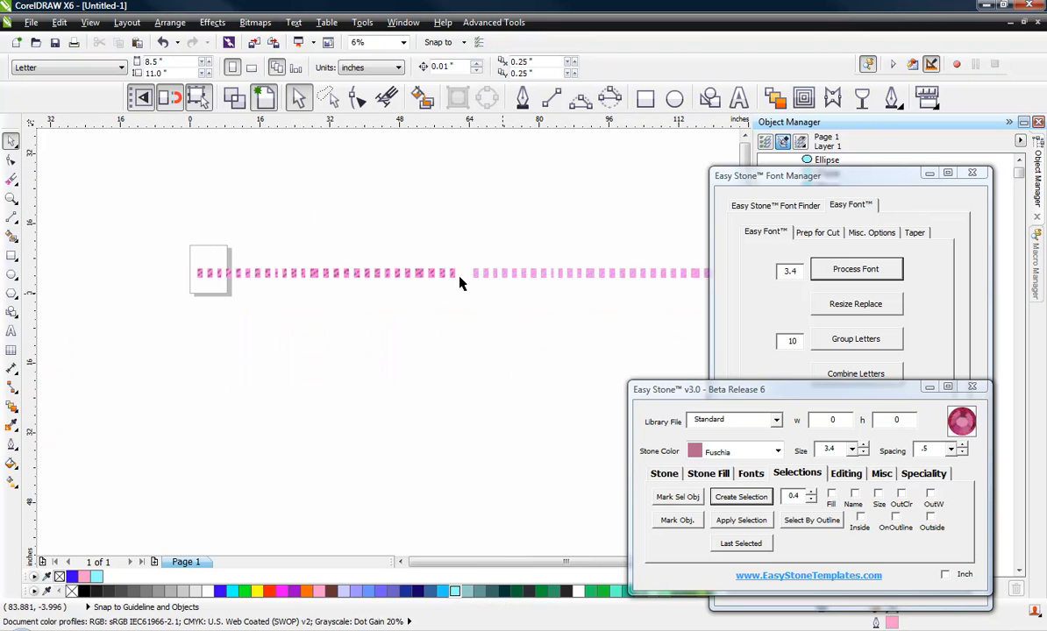
scroll(222, 275, up, 2)
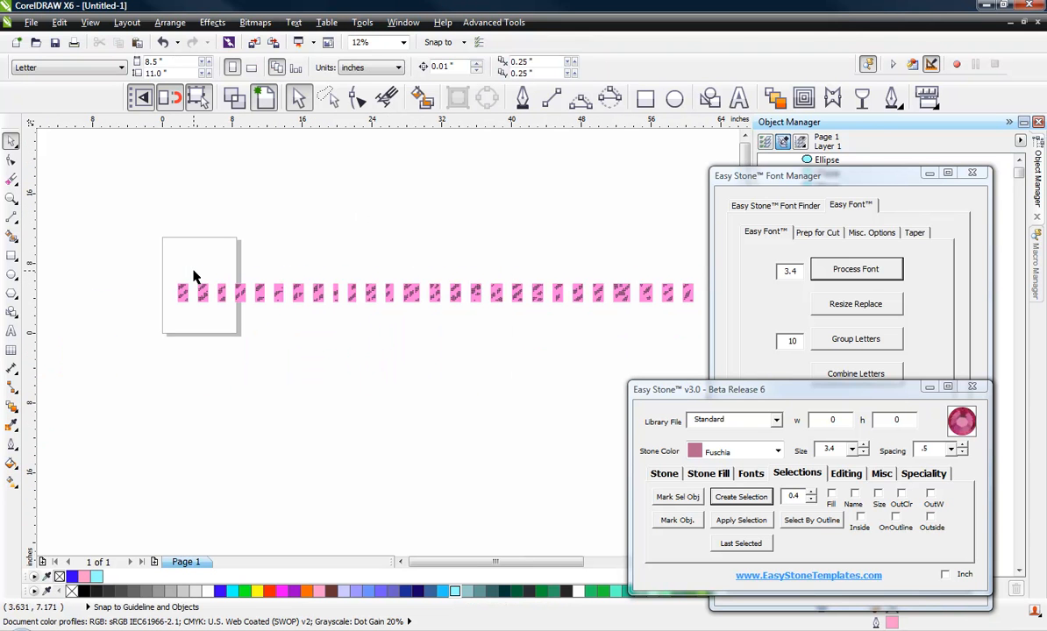
scroll(200, 292, up, 6)
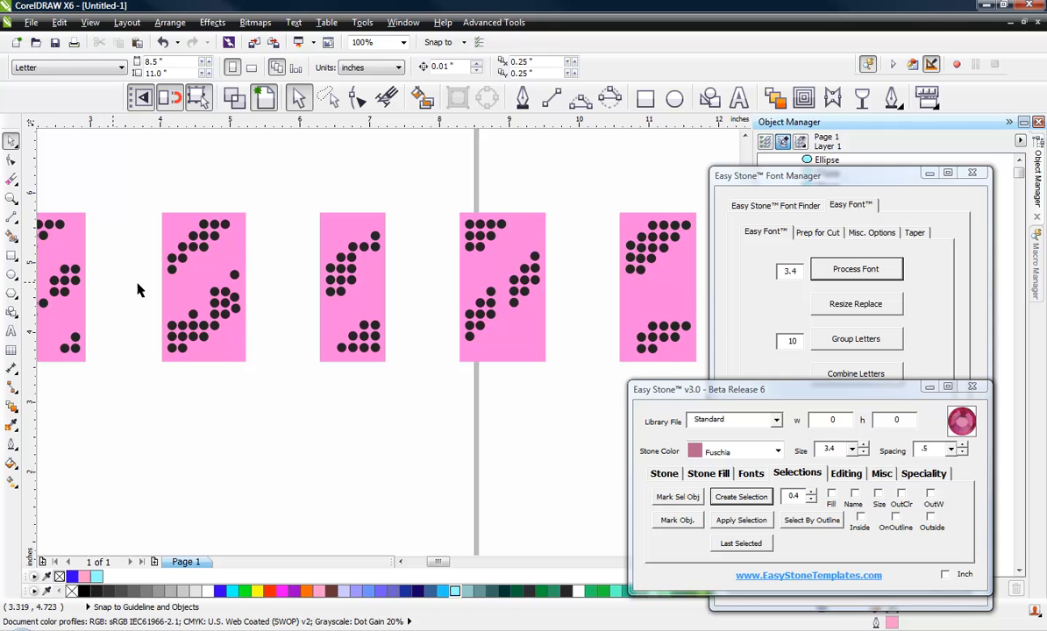
click(202, 239)
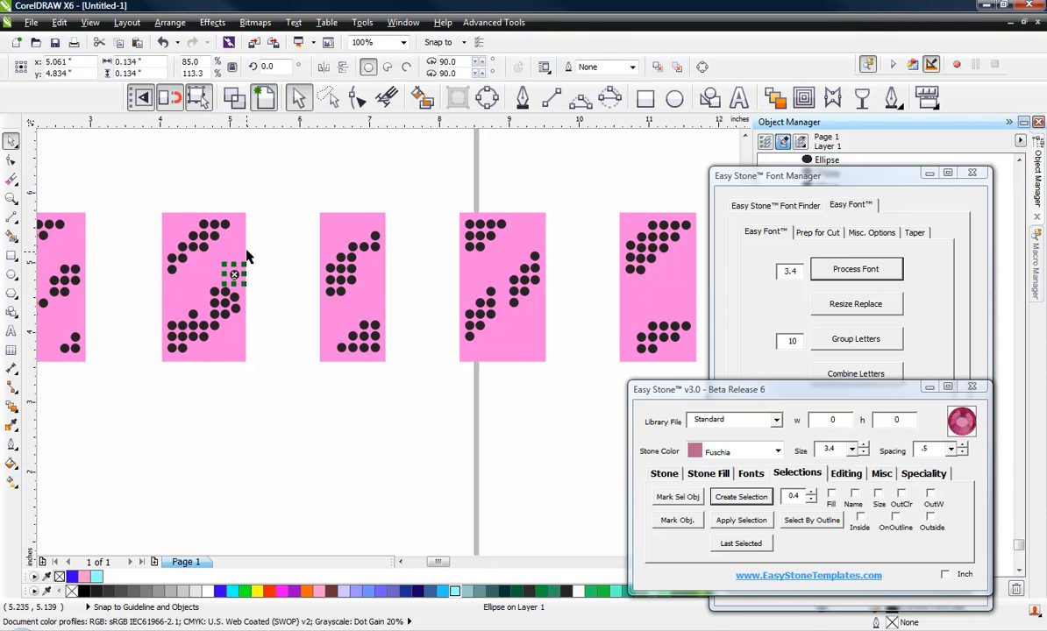
click(244, 258)
click(282, 245)
scroll(235, 311, down, 7)
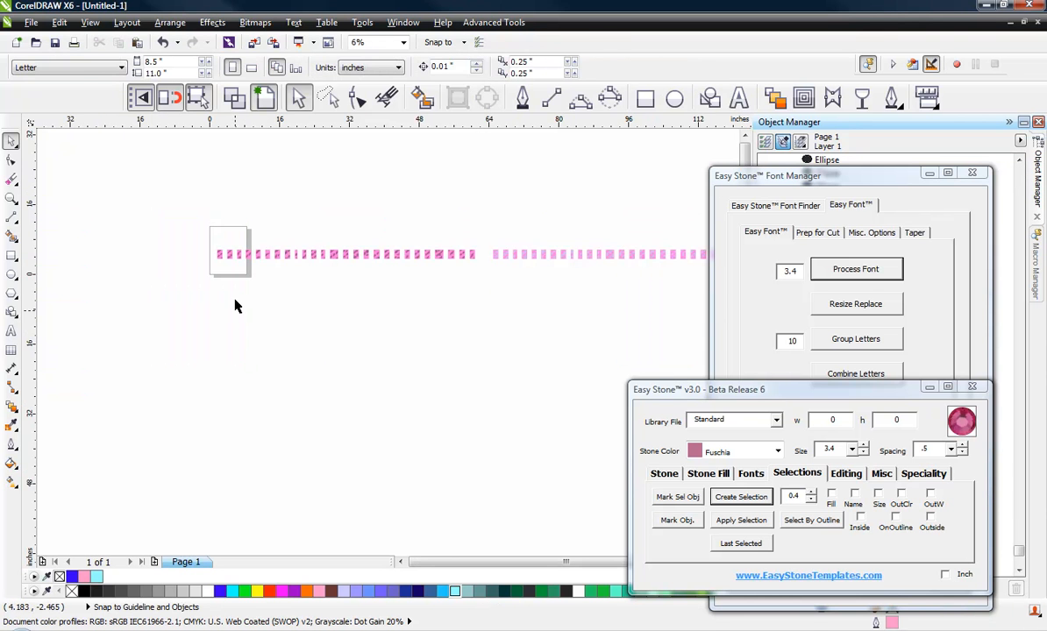
Group the stones of every letter in both alphabets with their weed boxes
drag(185, 238, 659, 283)
click(811, 174)
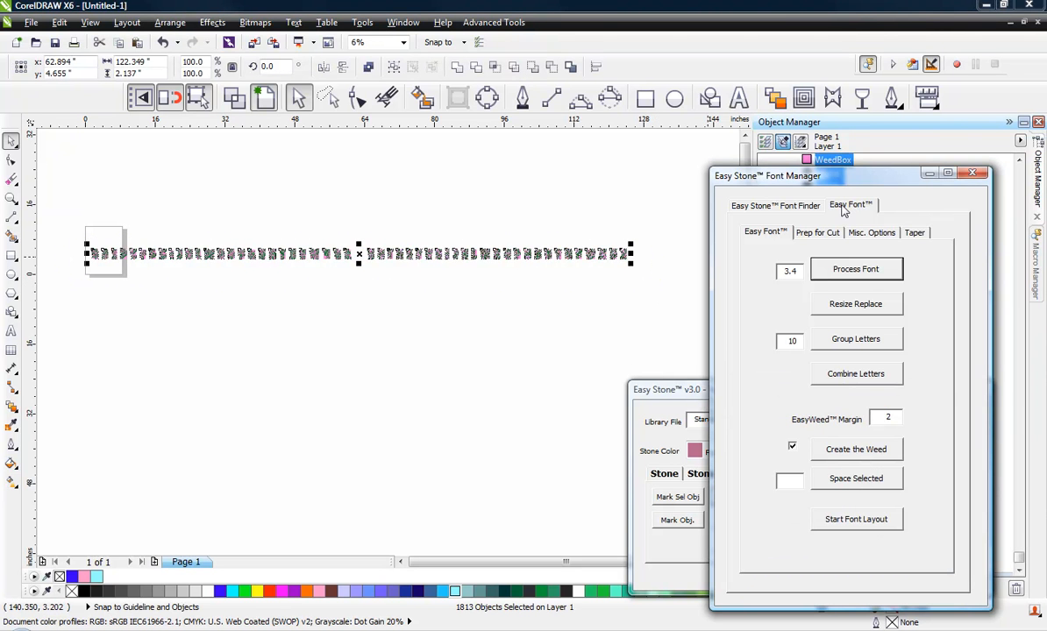
click(872, 234)
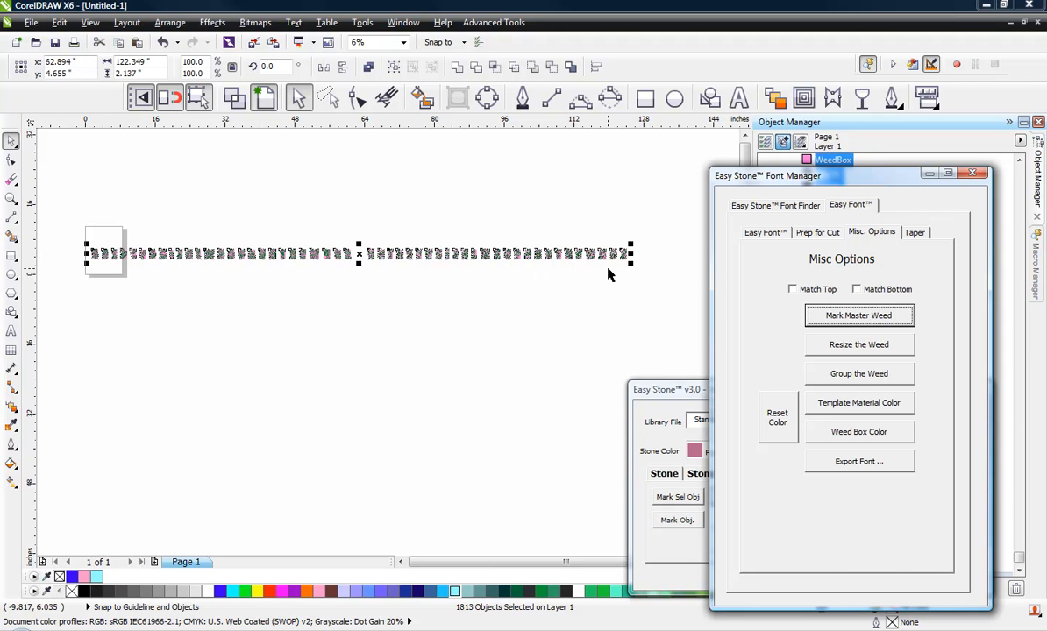
click(859, 379)
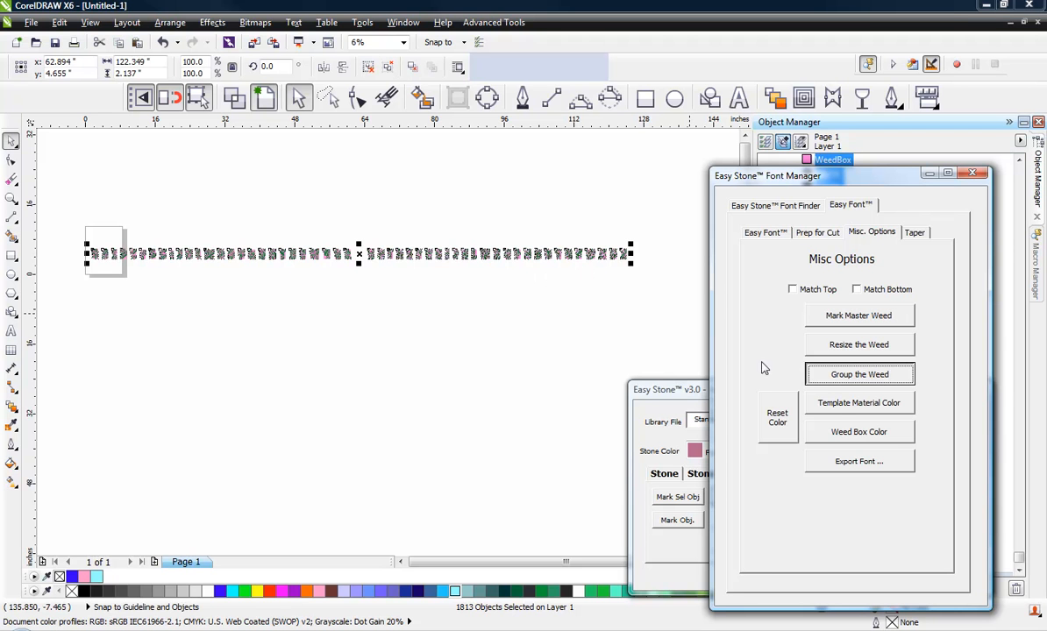
click(295, 293)
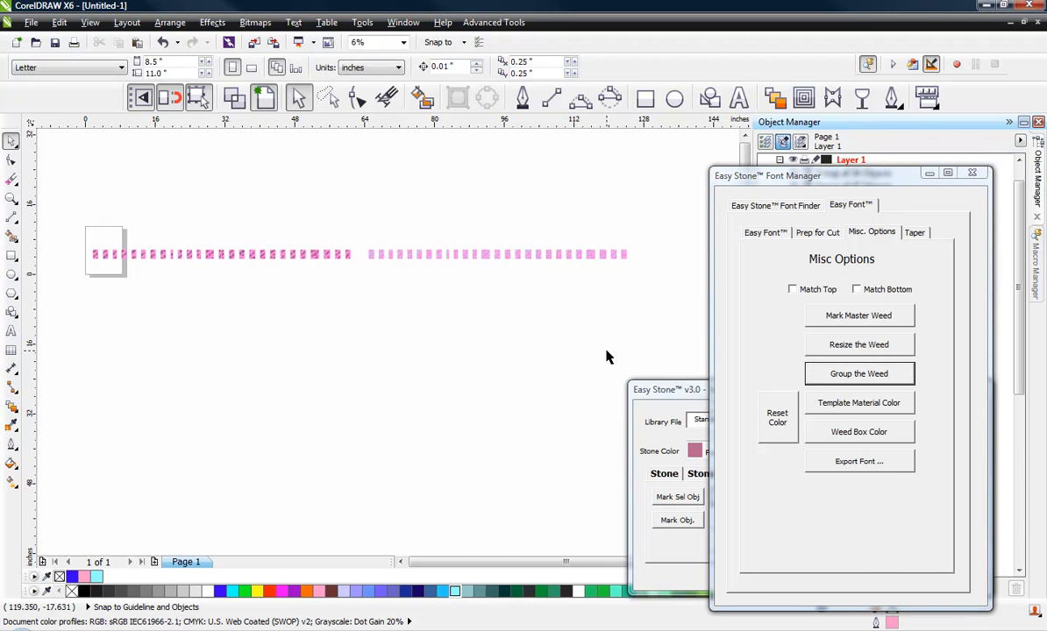
Try moving several grouped letters of the black alphabet down out of their row
scroll(96, 259, up, 2)
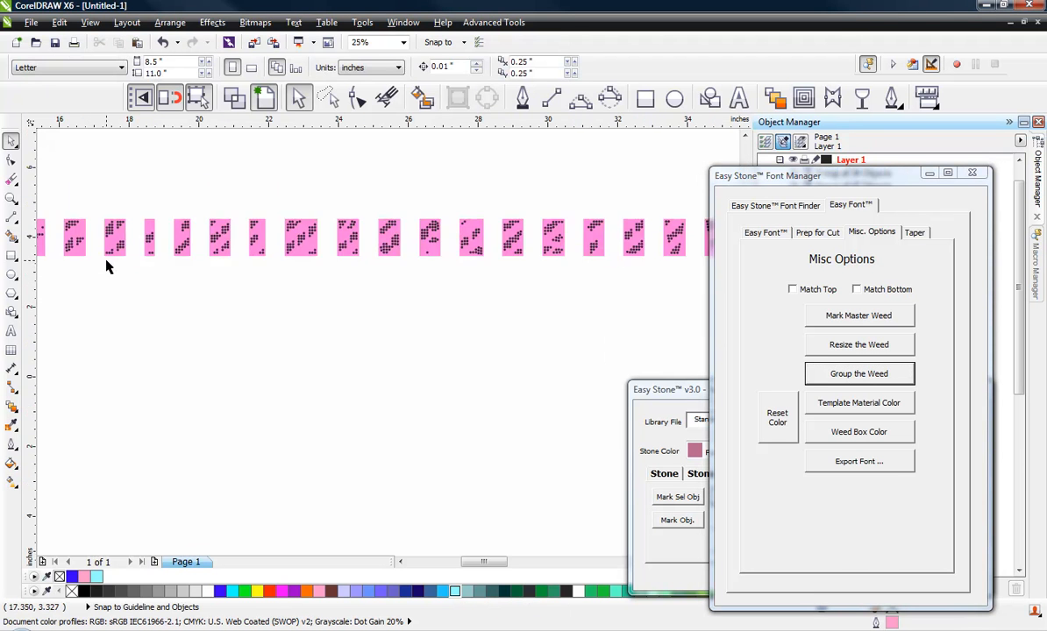
scroll(107, 267, up, 1)
drag(138, 207, 138, 306)
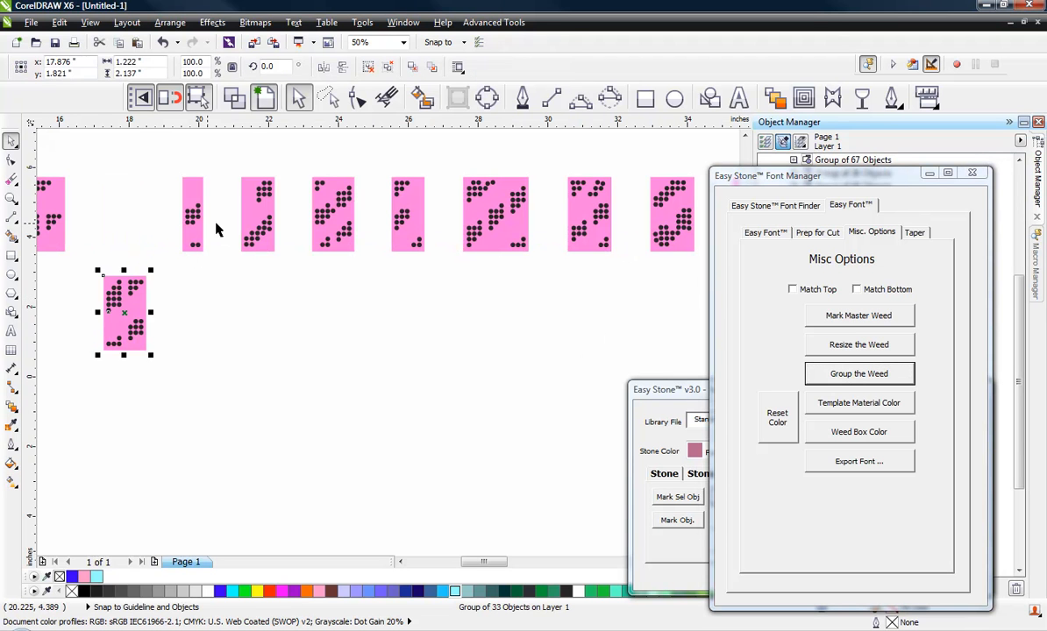
drag(256, 224, 254, 304)
drag(342, 246, 326, 333)
drag(403, 235, 433, 276)
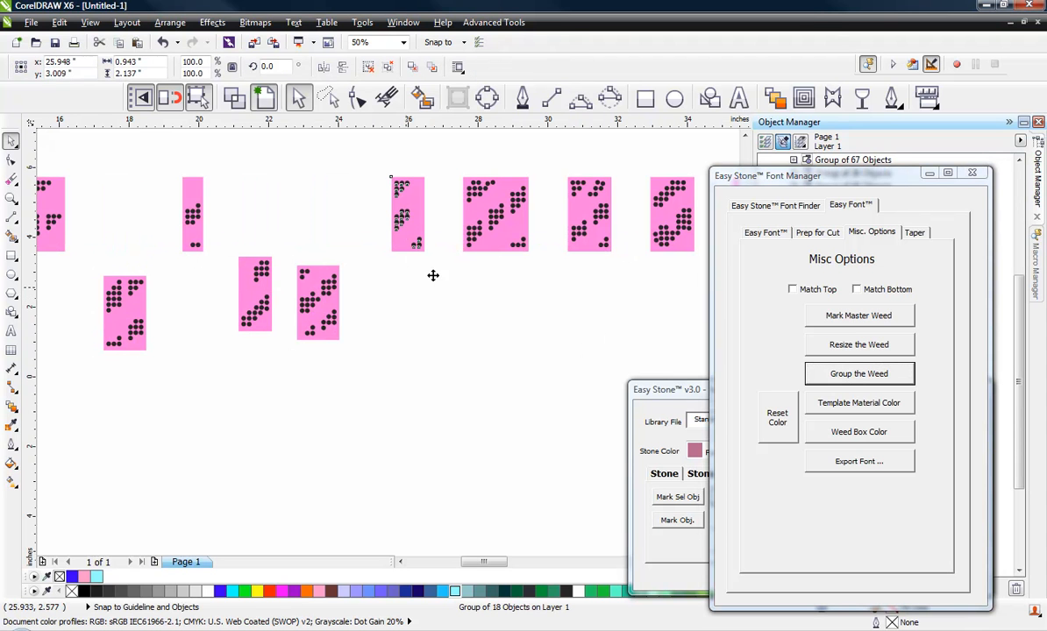
drag(481, 246, 477, 301)
Undo the test moves of the black alphabet's letters
key(ctrl+z)
key(ctrl+z)
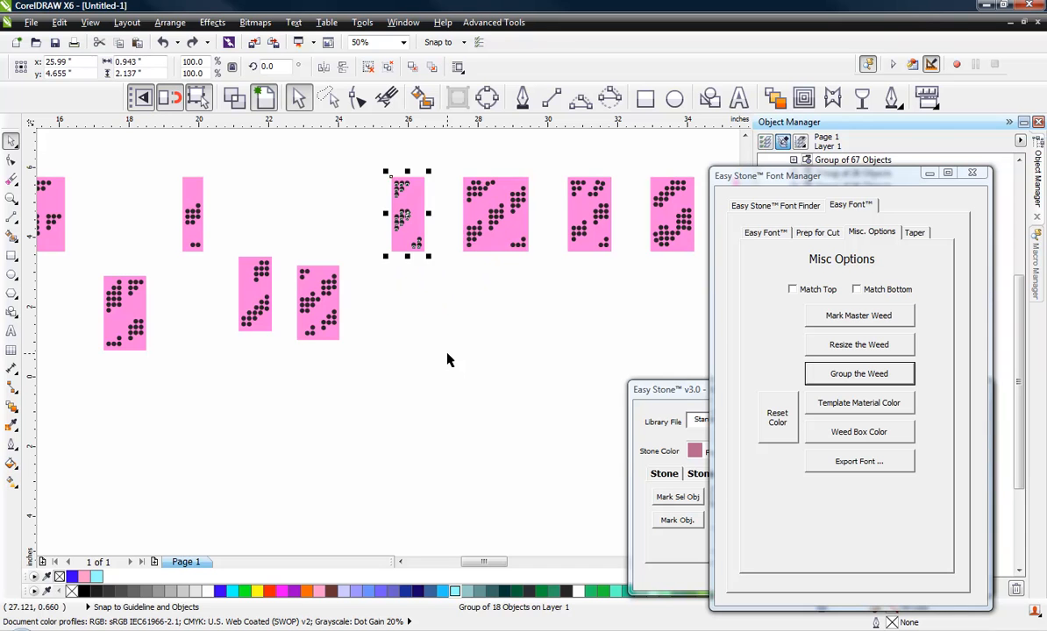
key(ctrl+z)
key(ctrl+z)
key(ctrl+z)
Create a cut layout of the black alphabet with offset margin, horizontal spacing and vertical spacing of .125 inches
scroll(443, 290, down, 2)
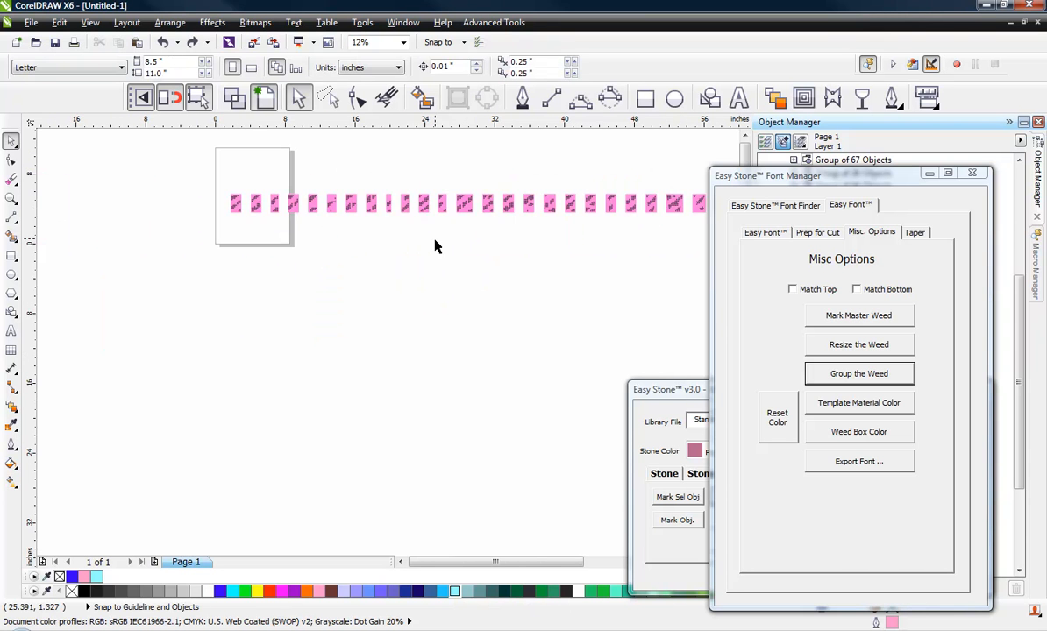
scroll(428, 247, down, 1)
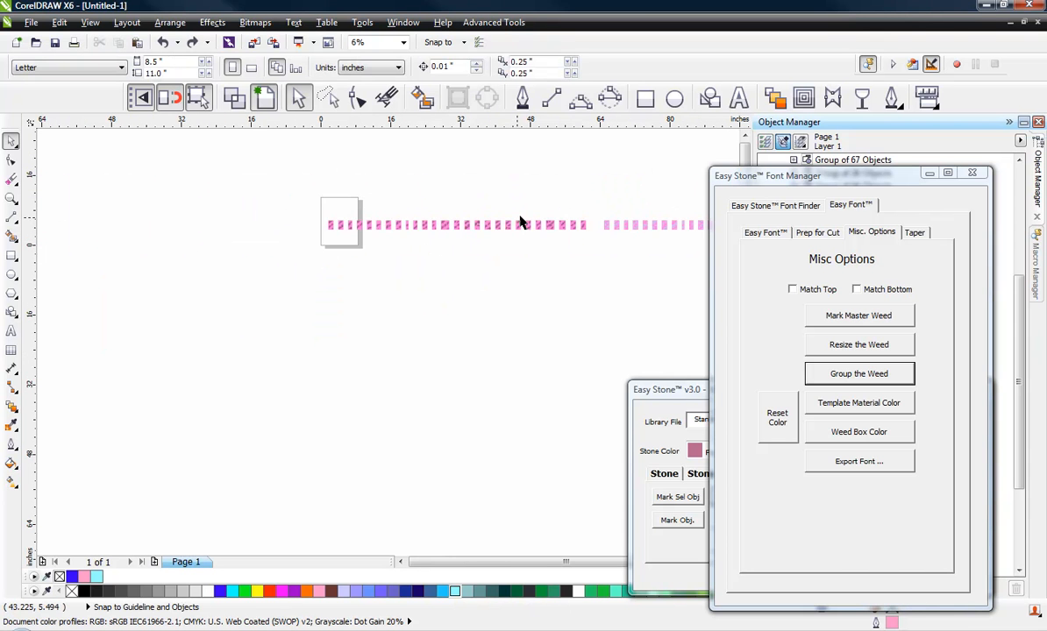
scroll(561, 222, up, 1)
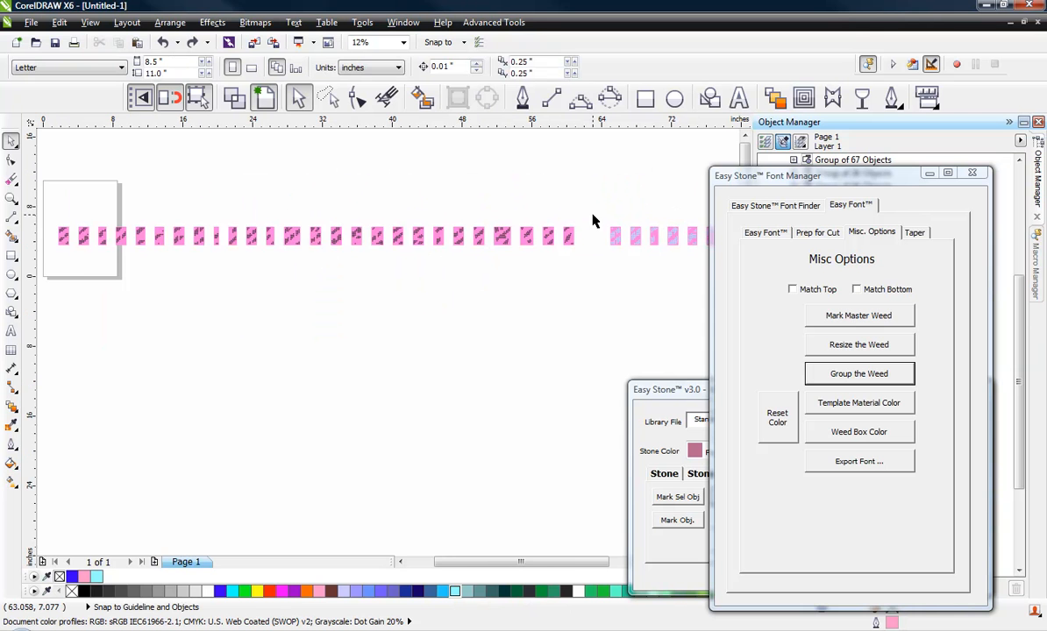
drag(591, 221, 110, 270)
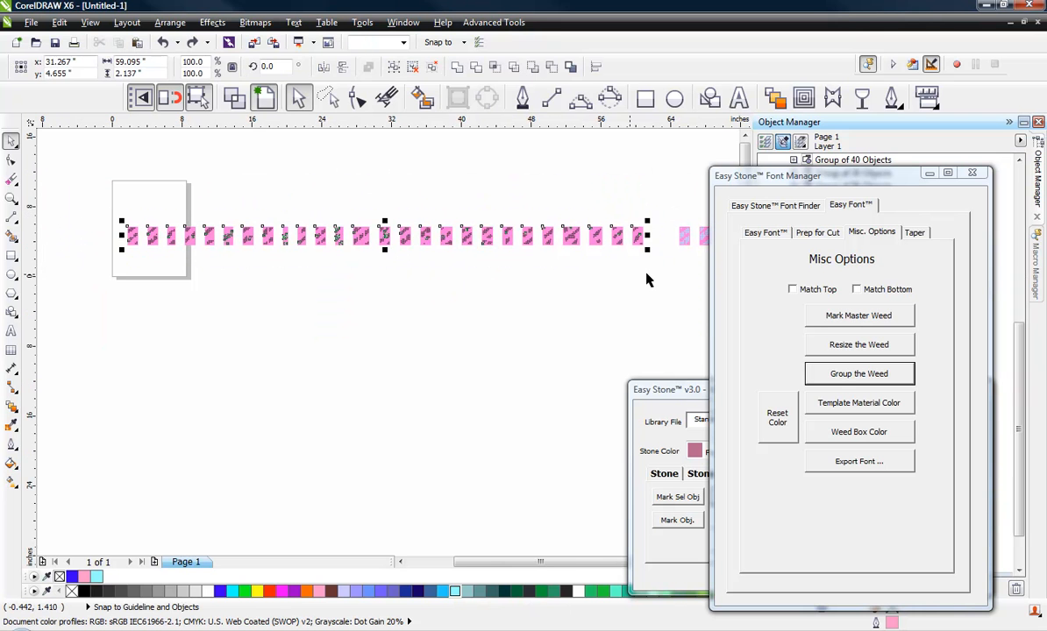
click(813, 234)
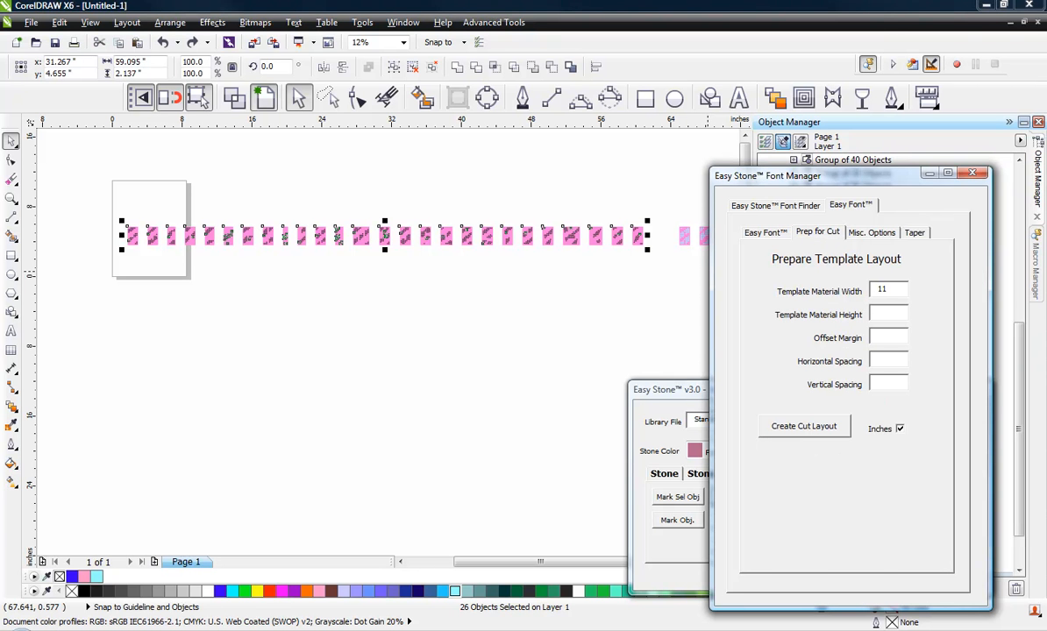
click(880, 338)
text(.125)
click(824, 435)
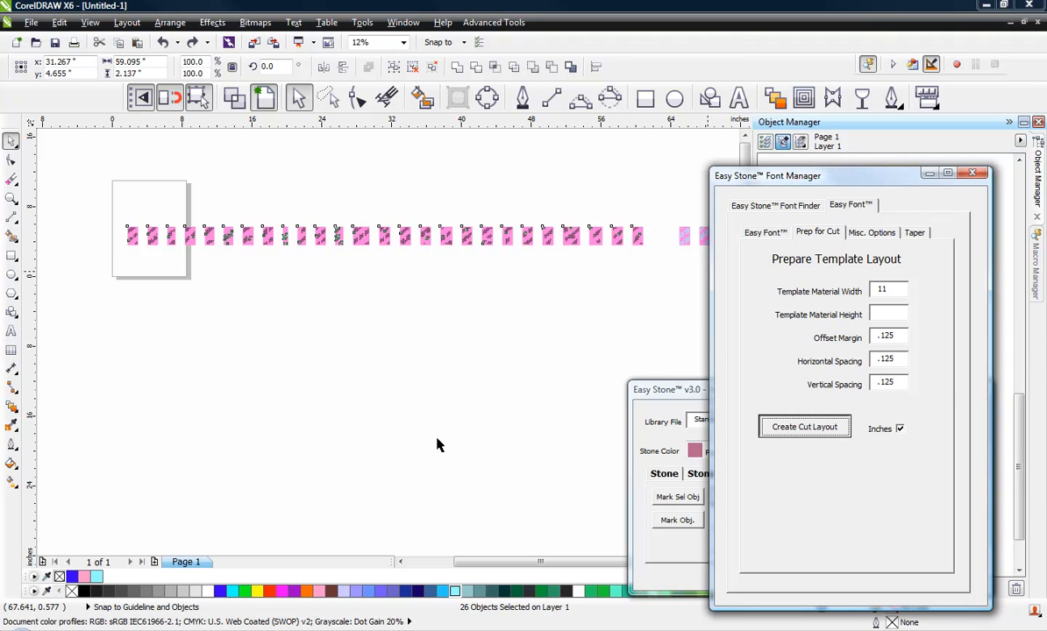
click(436, 439)
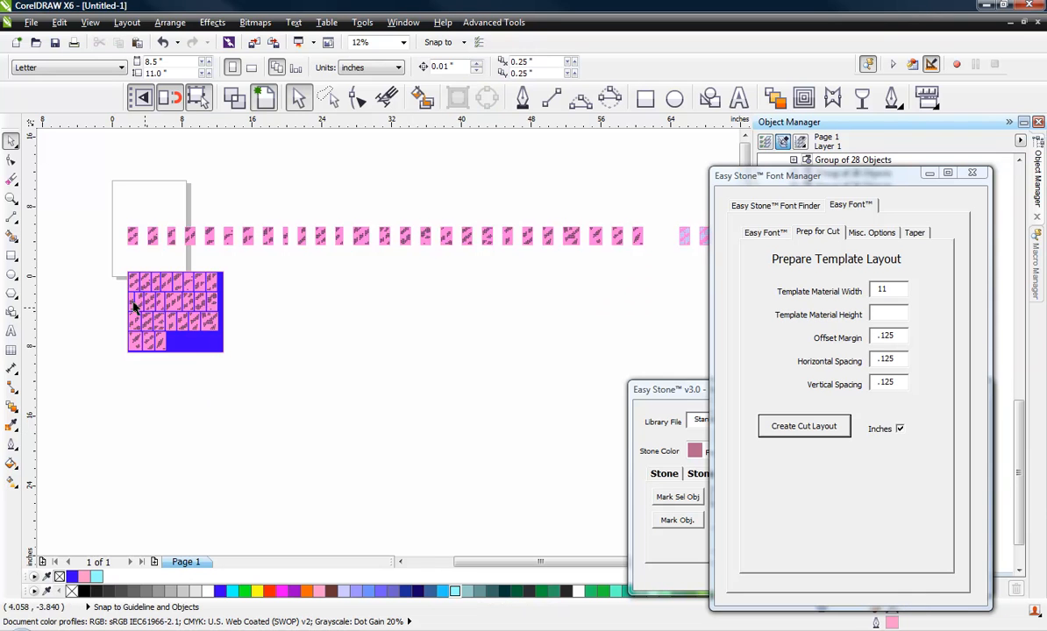
Delete the blue template material background and its margin rectangle from the black alphabet's cut layout
scroll(230, 311, up, 2)
scroll(412, 341, down, 3)
scroll(275, 335, up, 4)
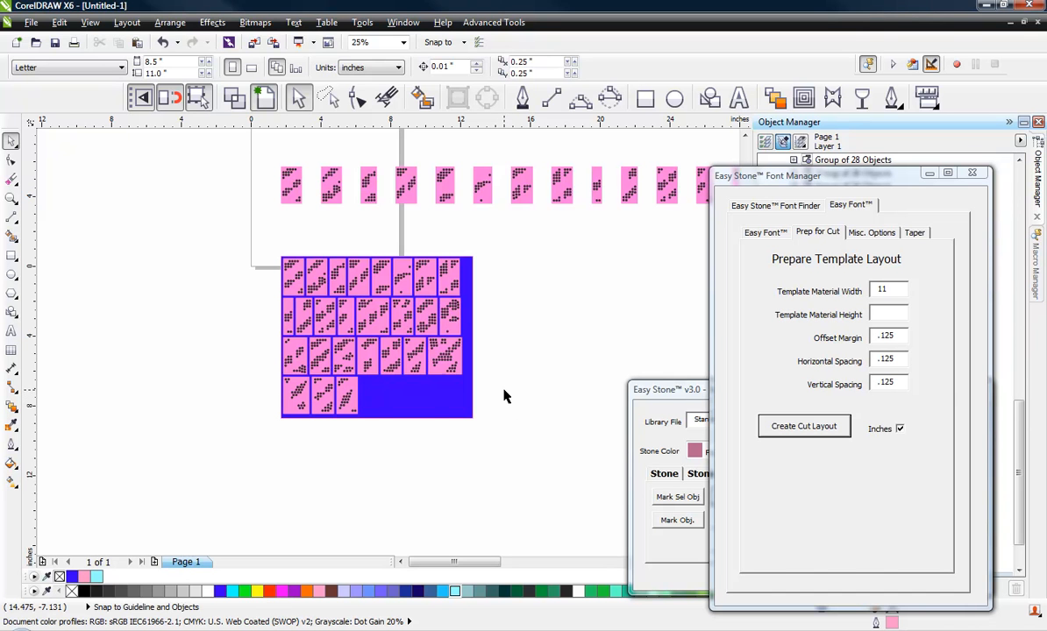
drag(505, 396, 434, 441)
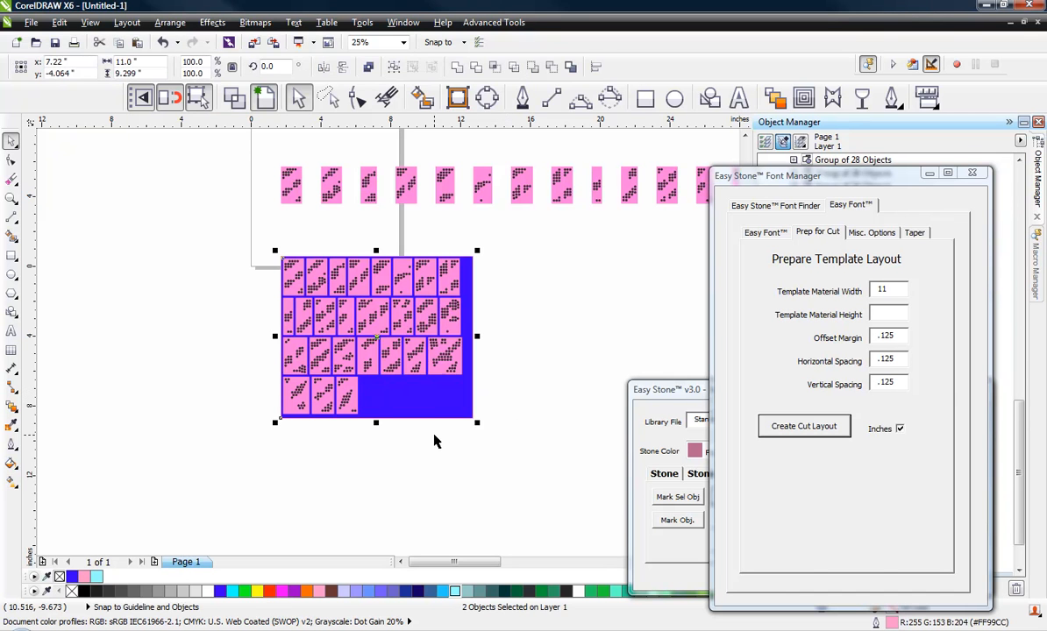
key(Delete)
Create a cut layout of the light blue alphabet using the same template layout settings
scroll(200, 305, down, 1)
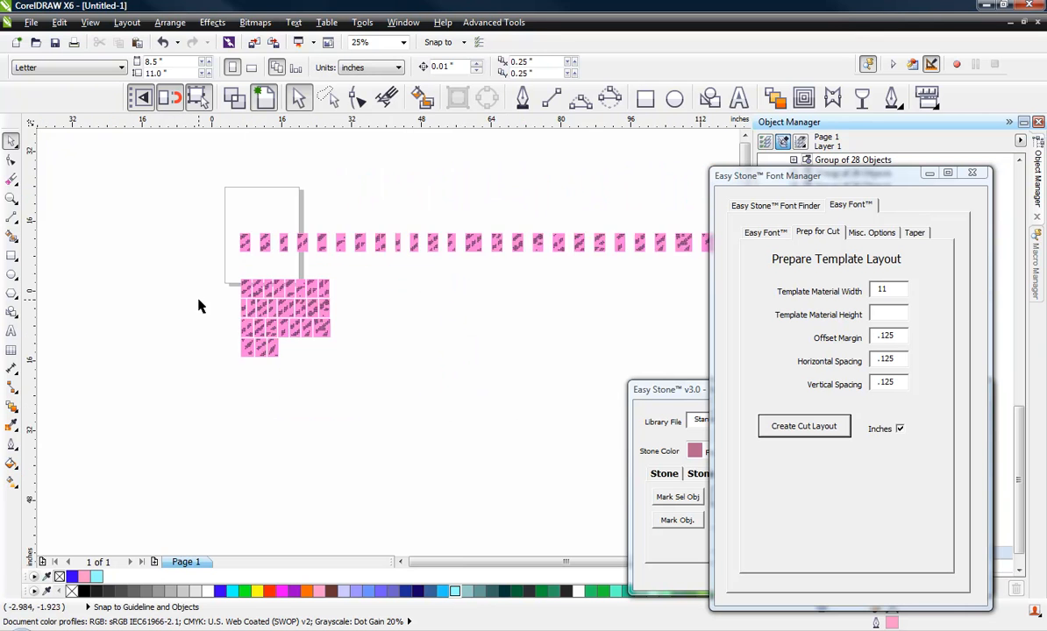
scroll(202, 302, down, 1)
scroll(258, 276, down, 1)
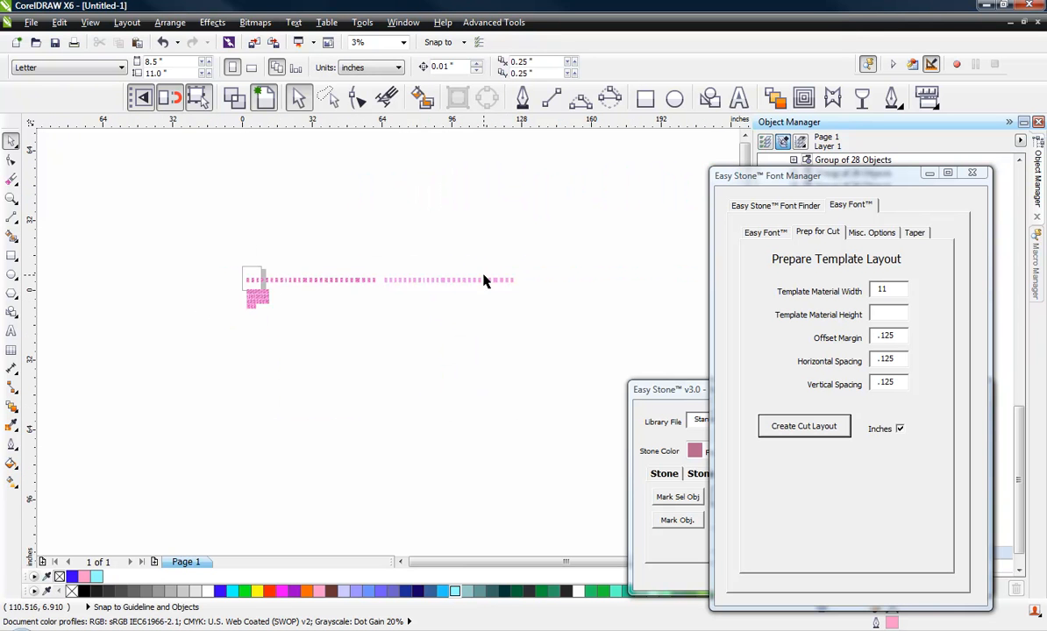
scroll(483, 281, up, 1)
drag(559, 254, 271, 325)
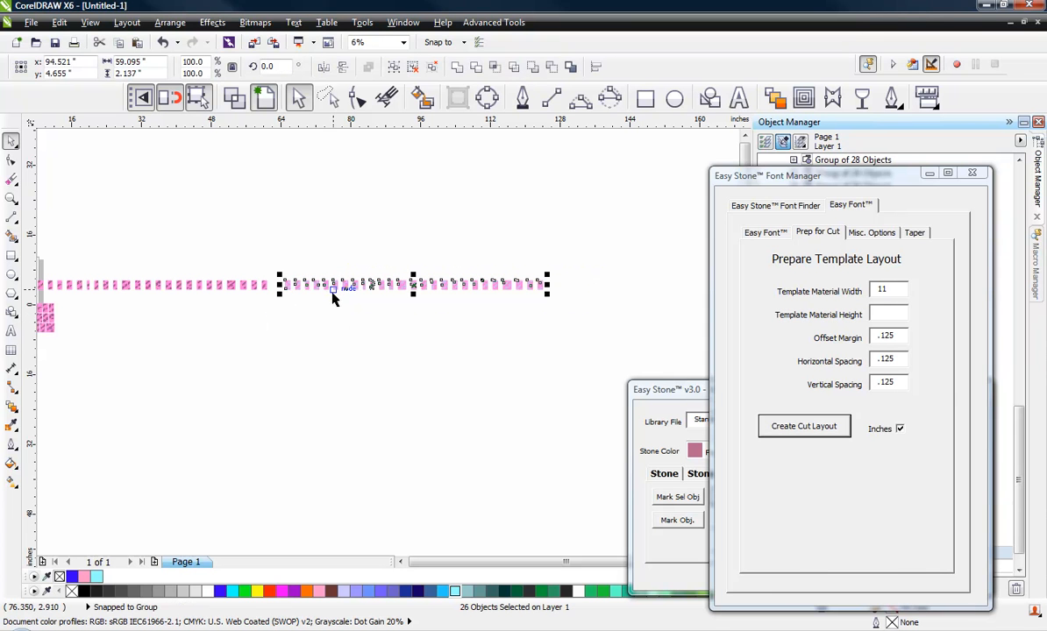
click(804, 432)
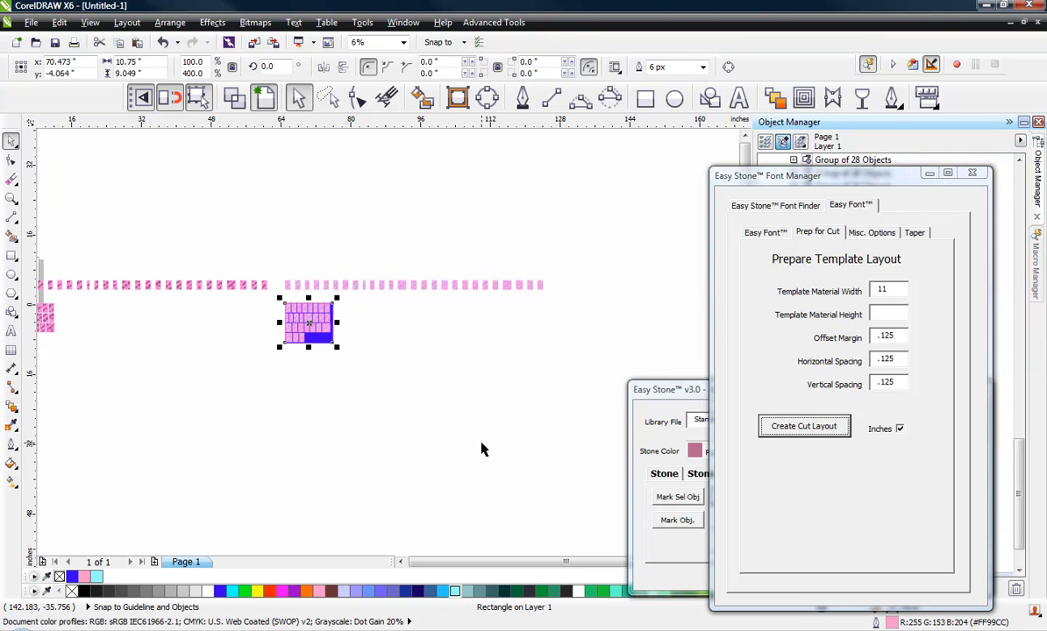
Remove the blue template material background and its margin rectangle from the light blue alphabet's cut layout
scroll(296, 312, up, 3)
scroll(303, 312, down, 1)
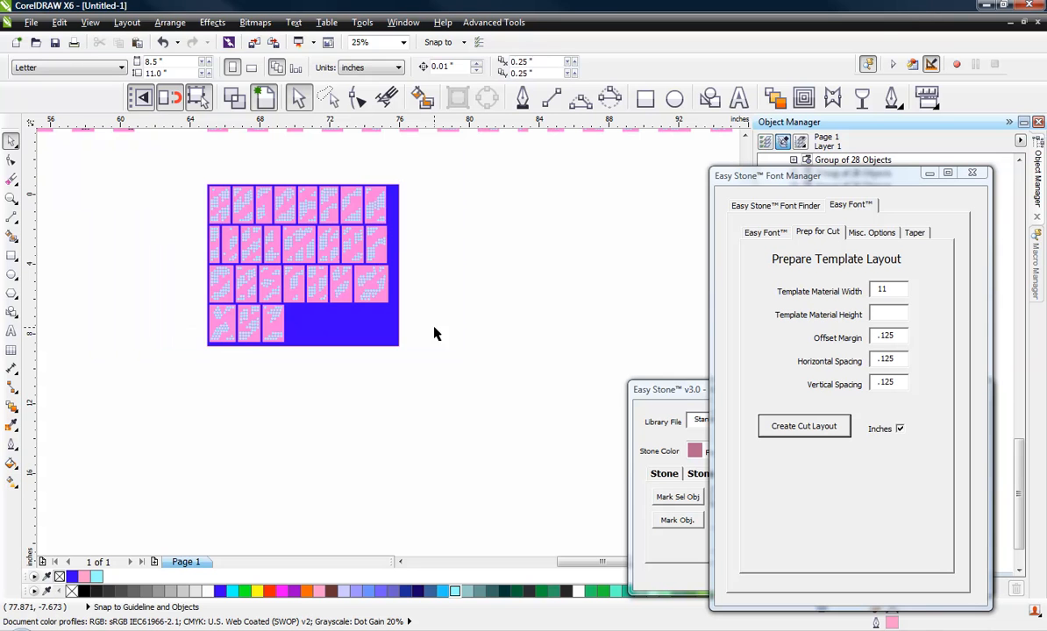
drag(436, 332, 362, 373)
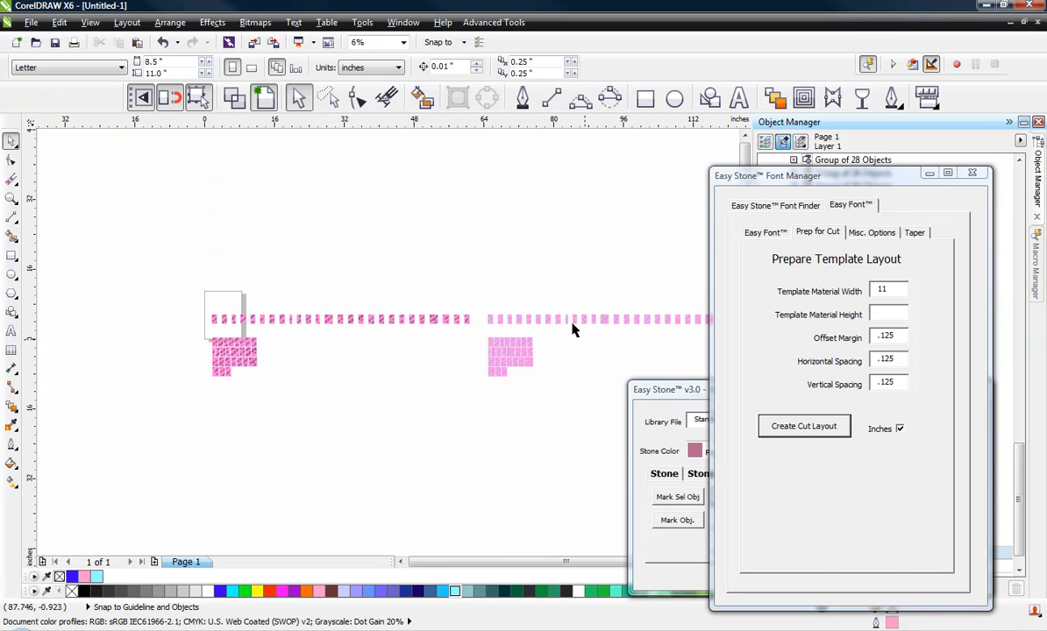
Move the light blue letters of the cut layout next to the black cut layout
drag(574, 321, 472, 394)
click(576, 362)
key(ctrl+z)
click(547, 343)
drag(503, 356, 278, 375)
click(226, 444)
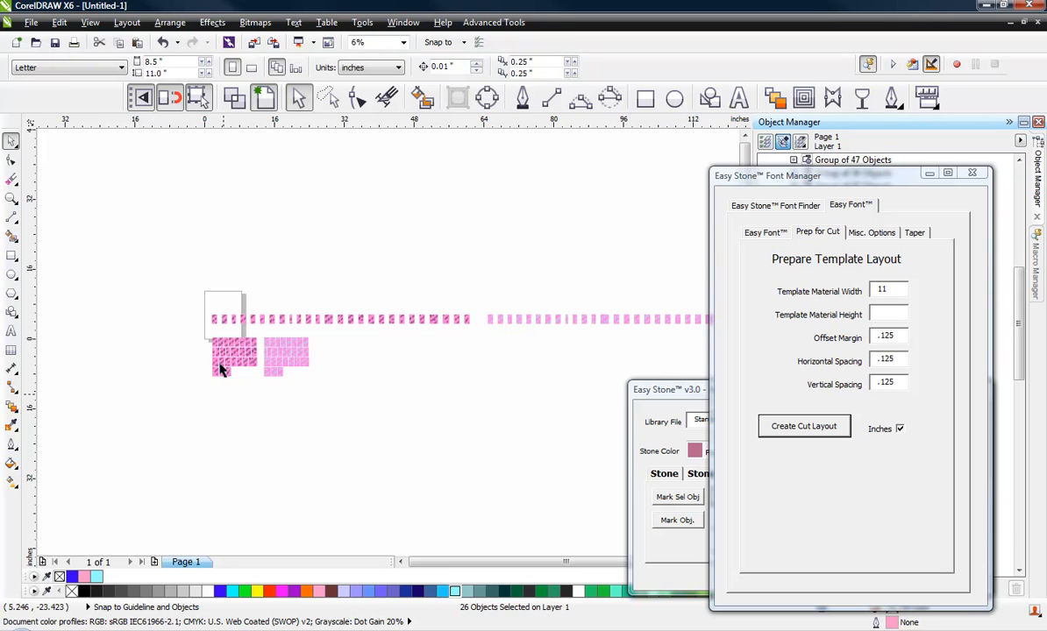
Inspect the black and light blue cut layouts side by side and return to the Easy Font processing options
scroll(219, 360, up, 4)
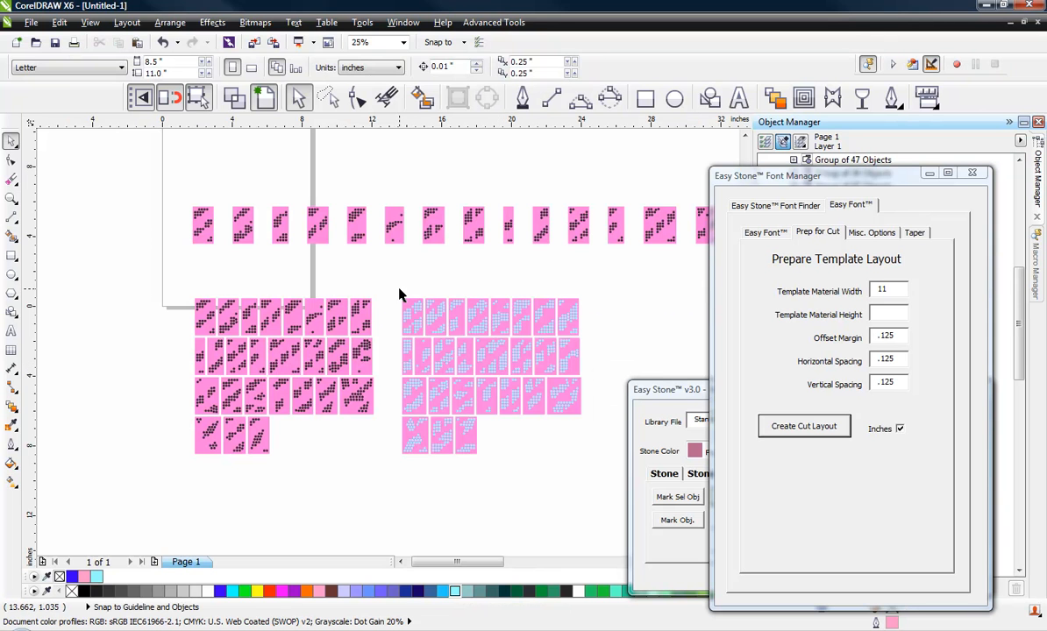
drag(389, 281, 624, 471)
click(606, 316)
click(863, 208)
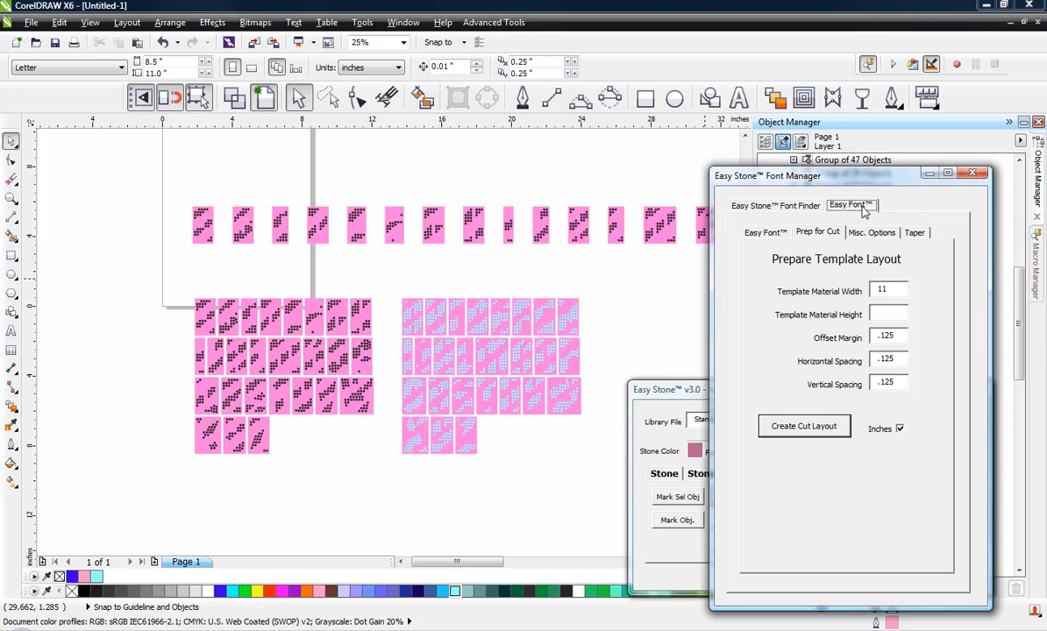
click(765, 232)
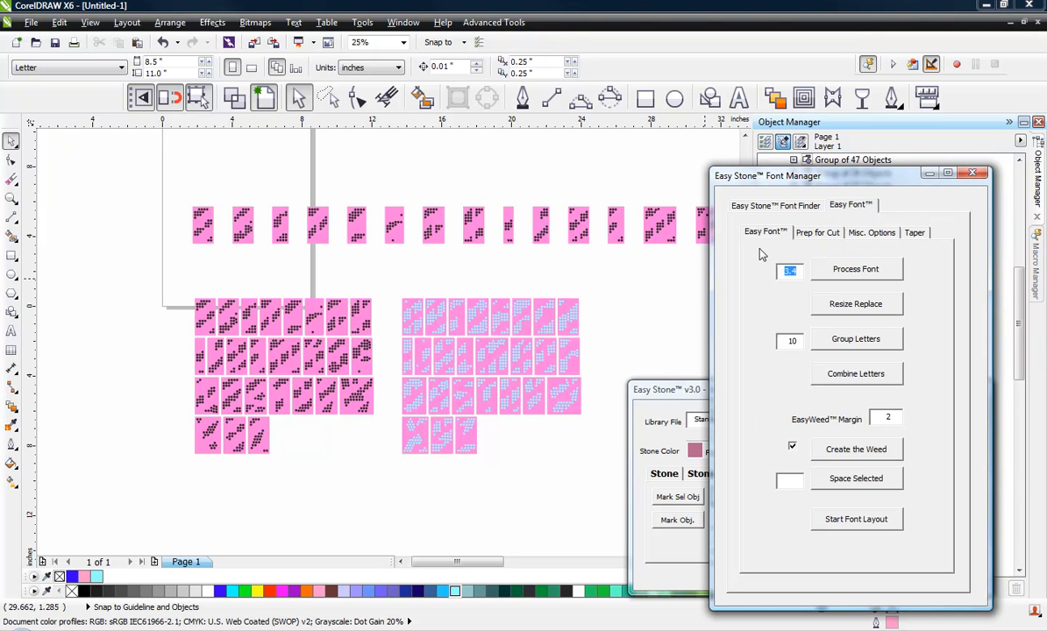